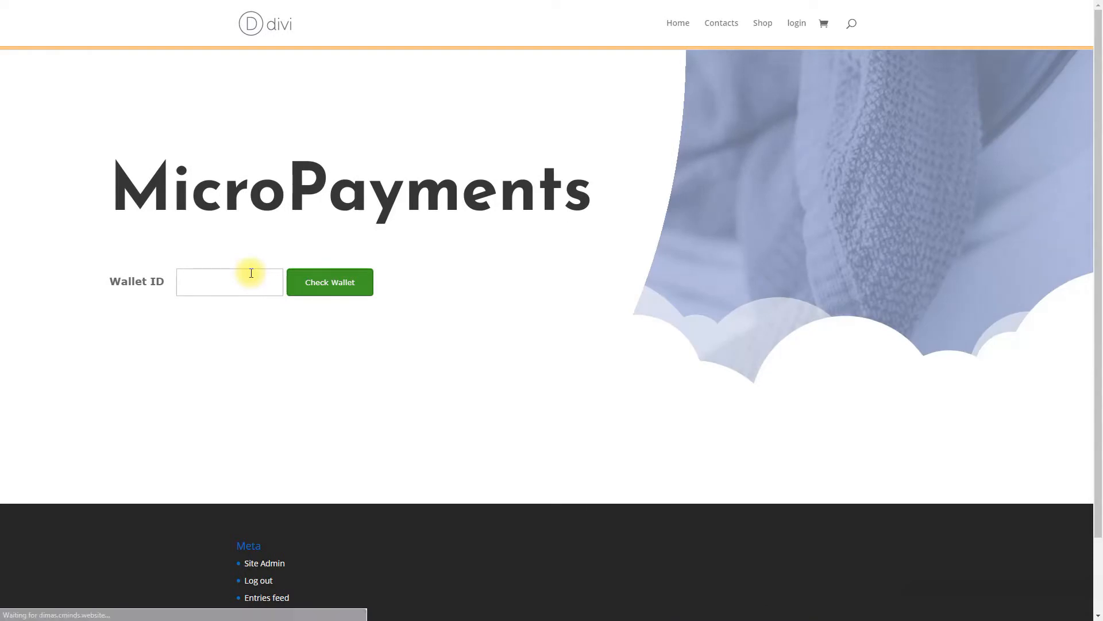
Check the wallet and purchase the 100 points for 10.00 USD package through checkout
left_click(323, 282)
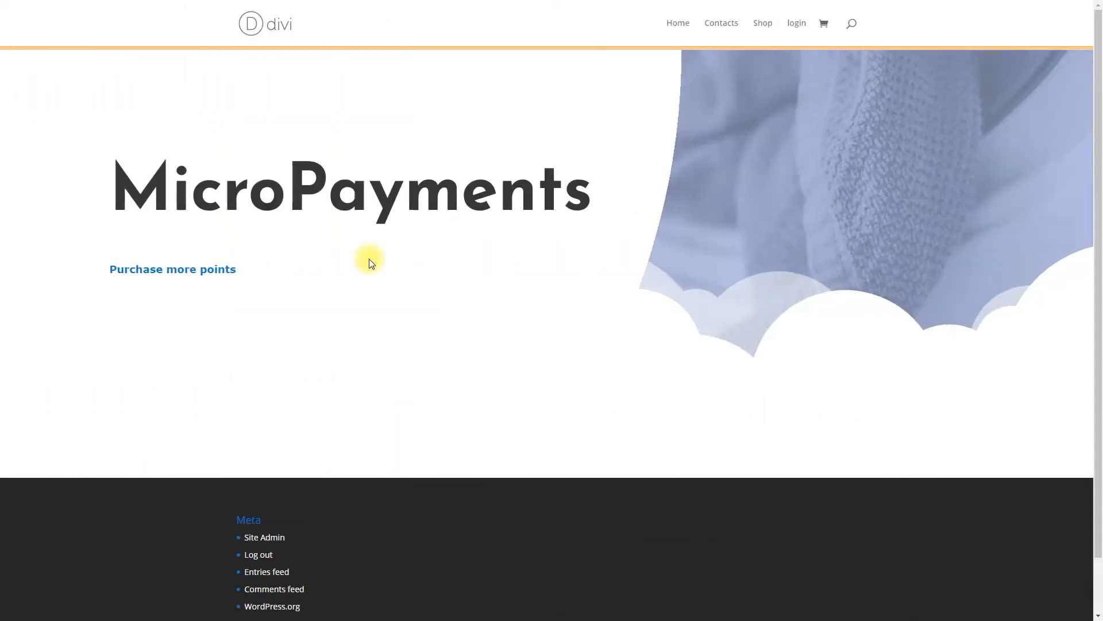
left_click(210, 269)
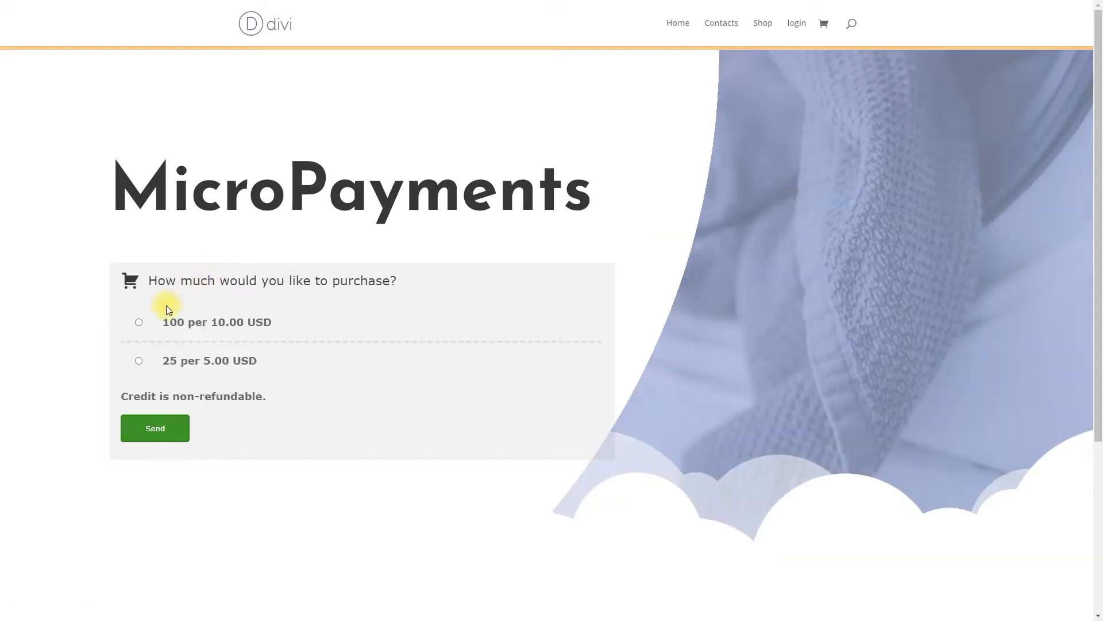
left_click(139, 322)
left_click(155, 428)
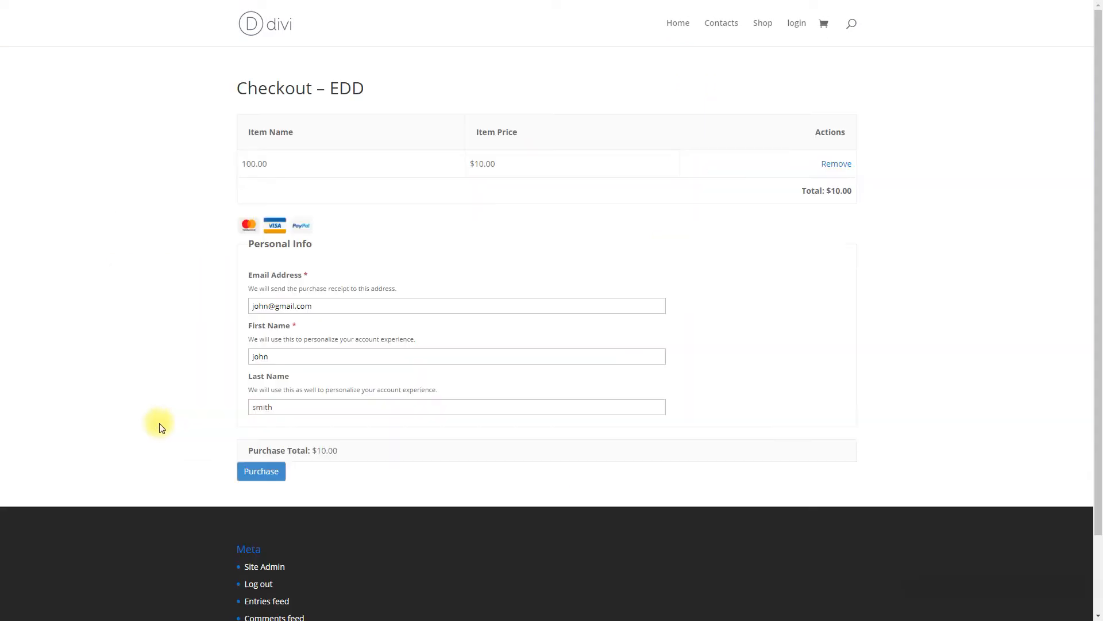
left_click(270, 471)
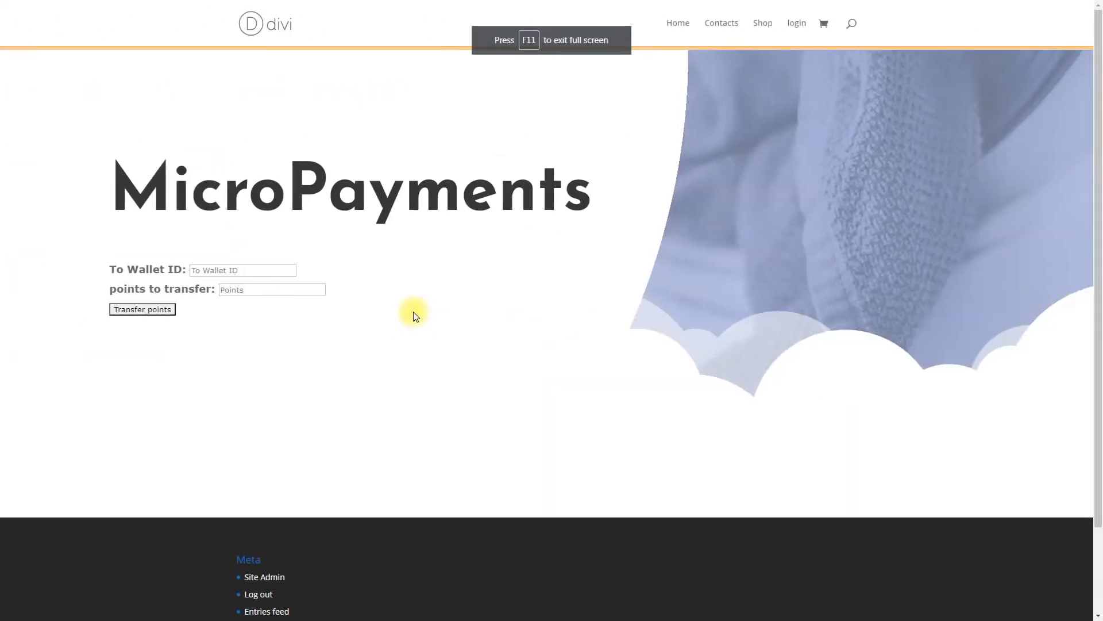
Transfer 133 points to another wallet by pasting the recipient's wallet ID
left_click(262, 269)
right_click(263, 270)
left_click(291, 340)
left_click(269, 289)
type("133")
left_click(155, 309)
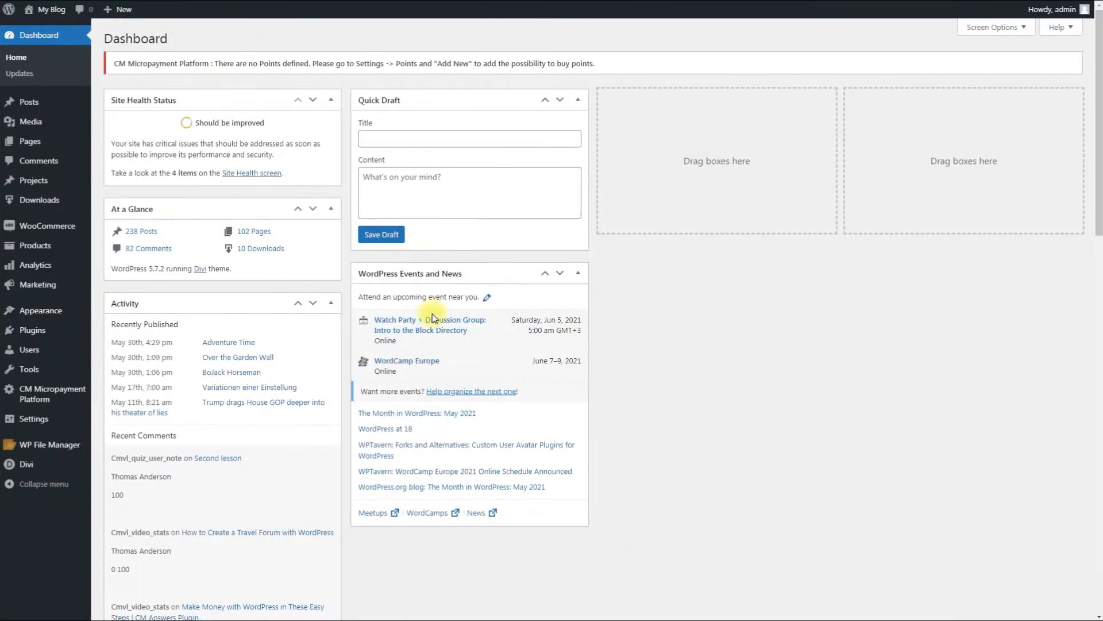
Search the directory of installable plugins for "easy digital downloads" and for "woocommerce"
mouse_move(35, 332)
left_click(128, 354)
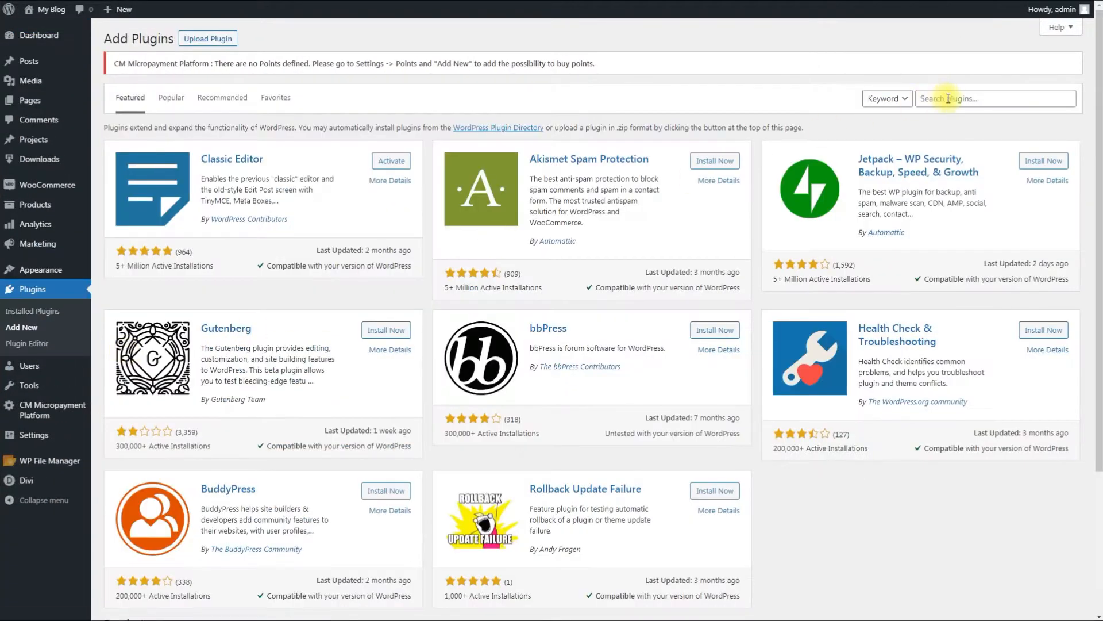
left_click(933, 94)
type("ea")
type("sy digital down")
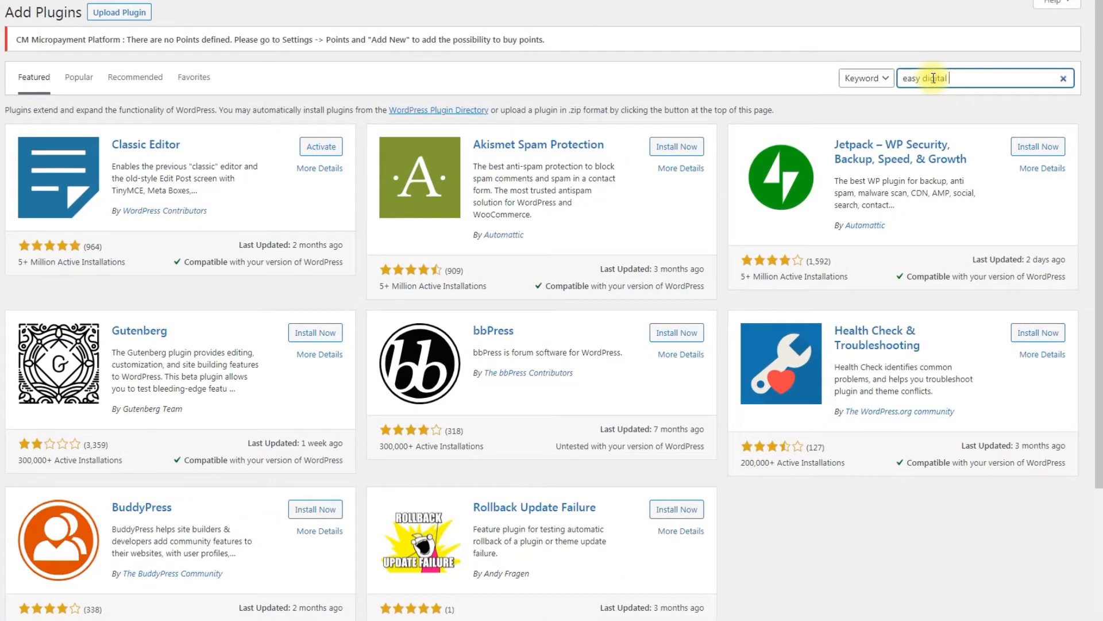
type("loads")
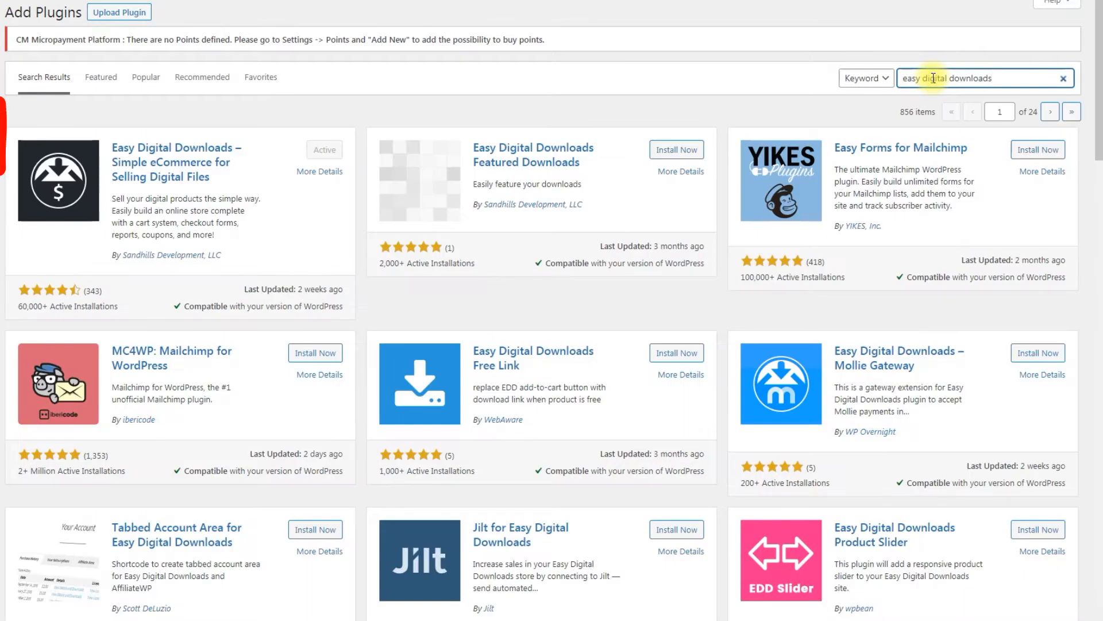
triple_click(934, 78)
type("woocommerce")
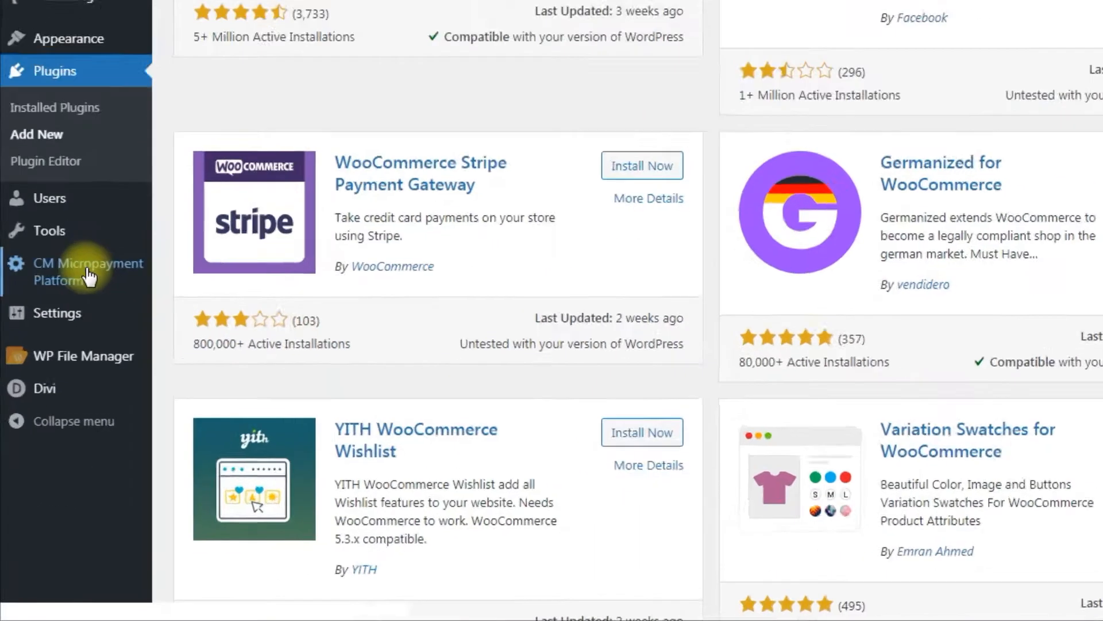
Add a point purchase option in the CM Micropayment settings with points value 100 and cash value 10
mouse_move(52, 409)
left_click(124, 472)
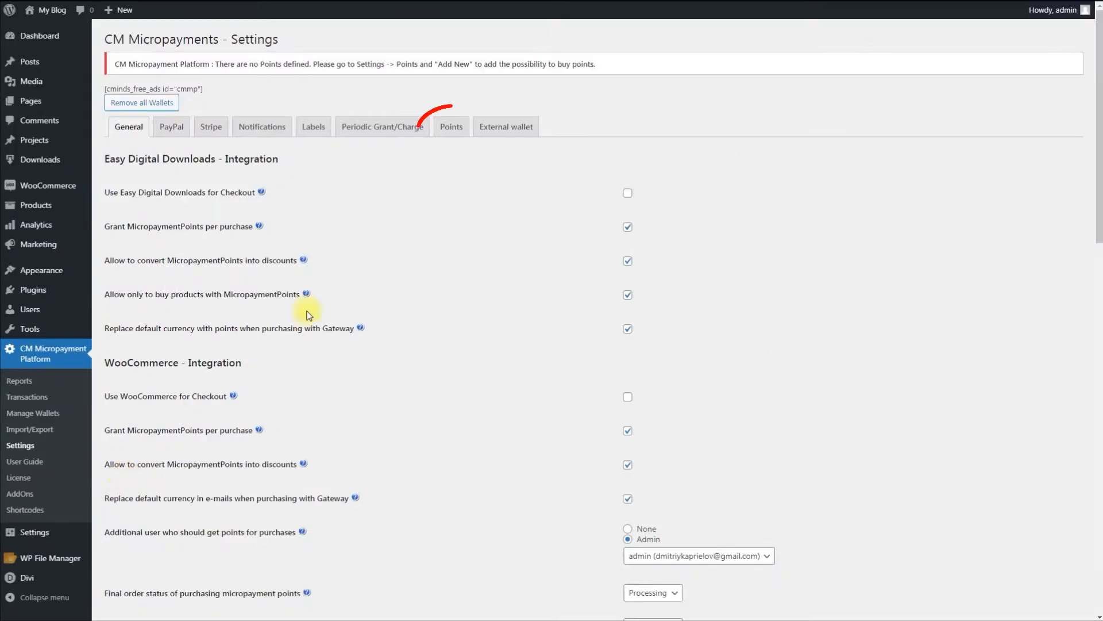
left_click(450, 126)
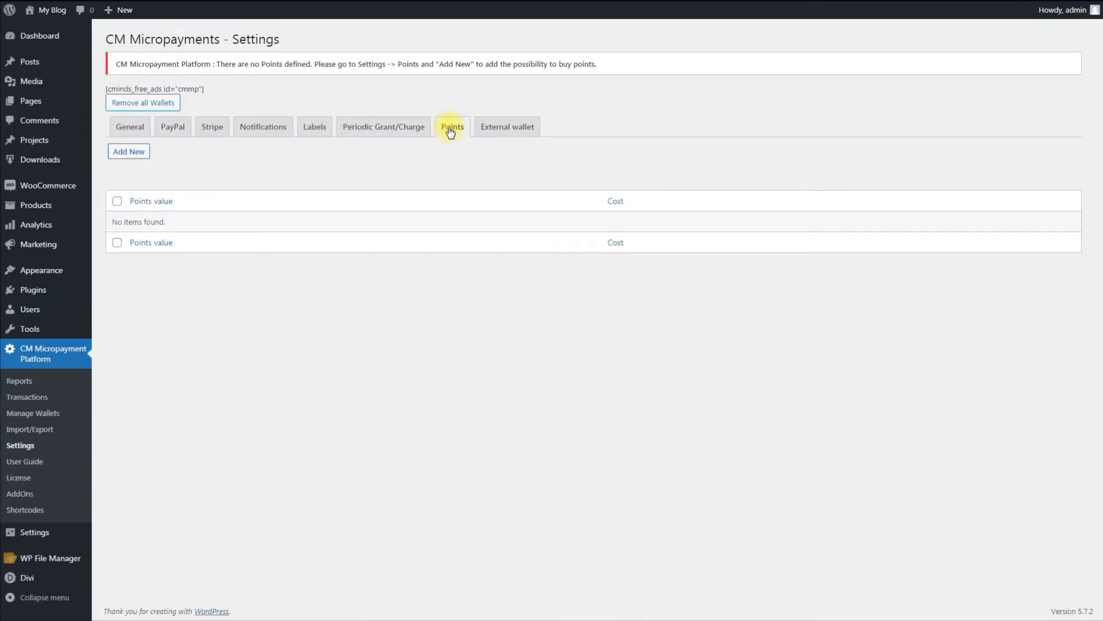
left_click(129, 151)
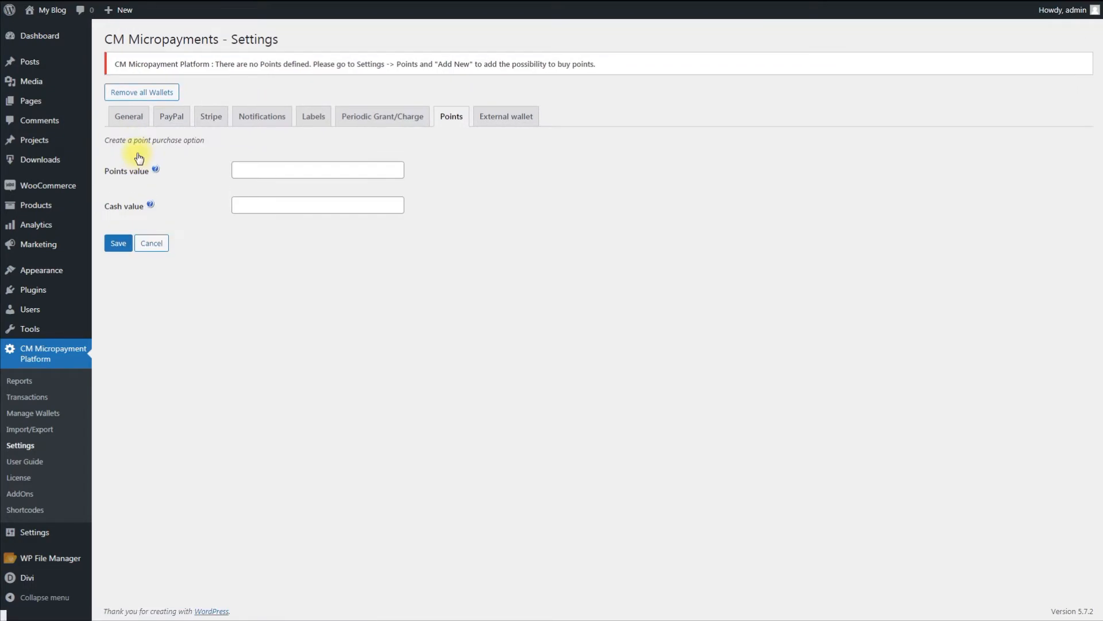
left_click(377, 291)
type("100")
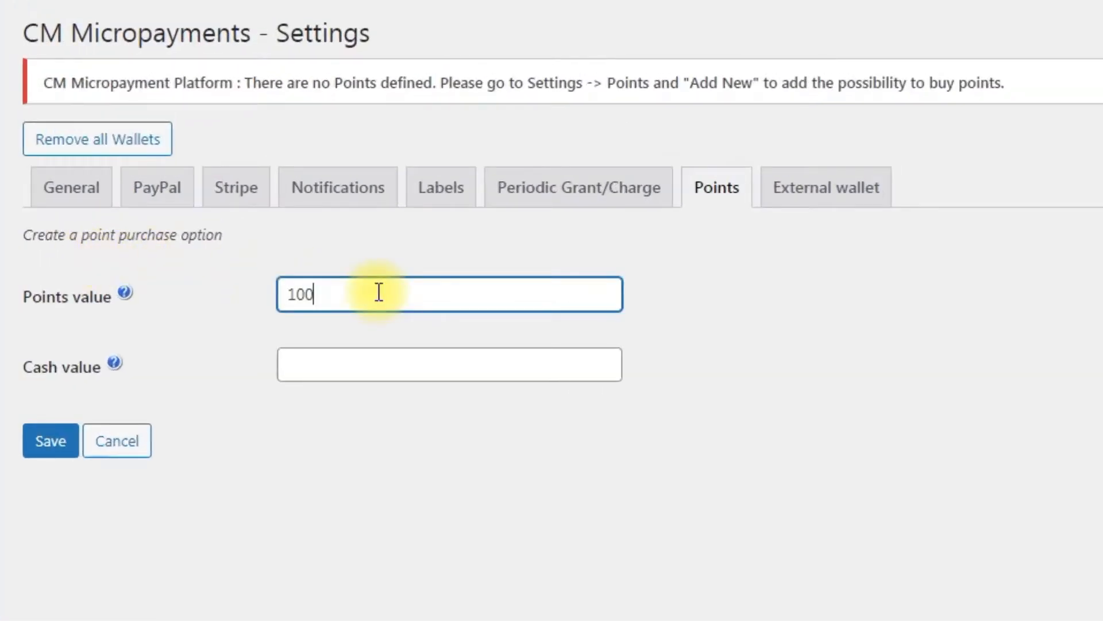
left_click(388, 368)
type("10")
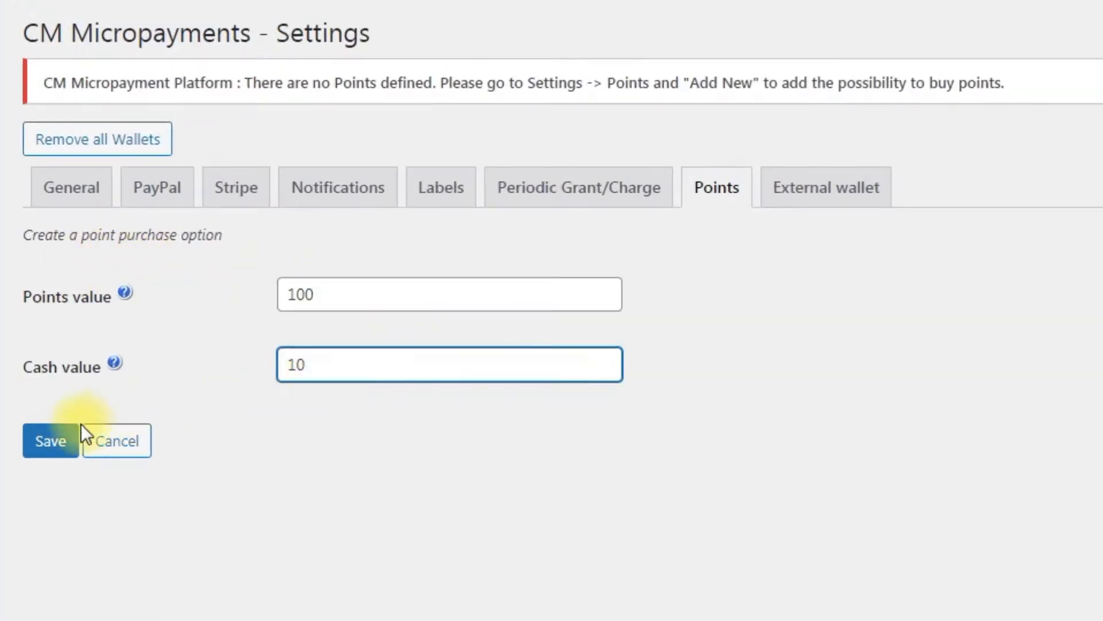
left_click(67, 437)
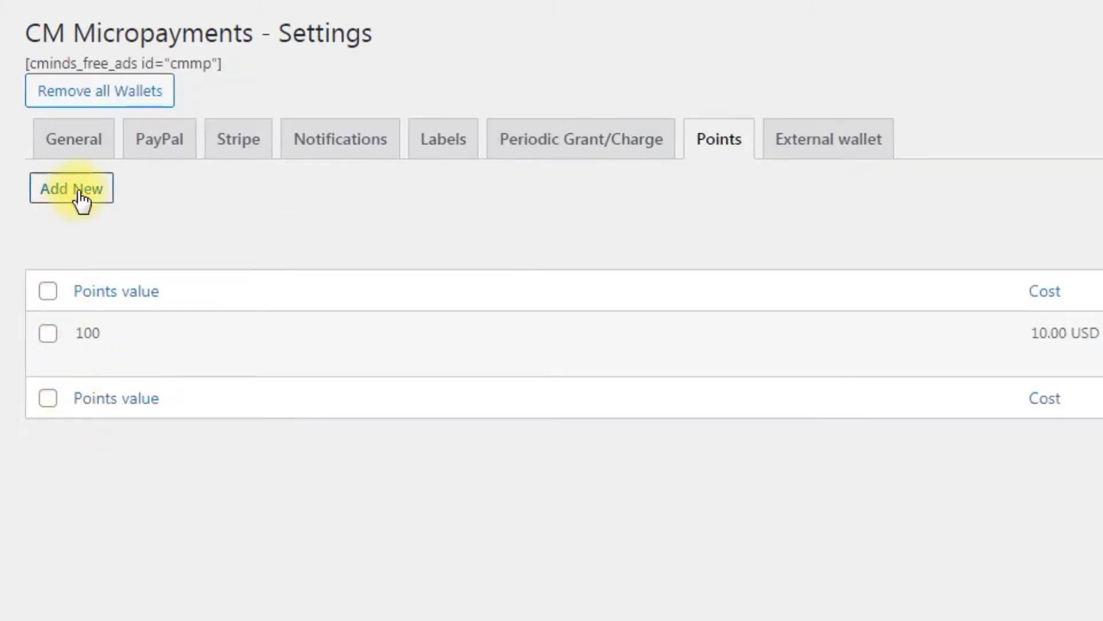
Add a second point purchase option with points value 25 and cash value 5
left_click(79, 193)
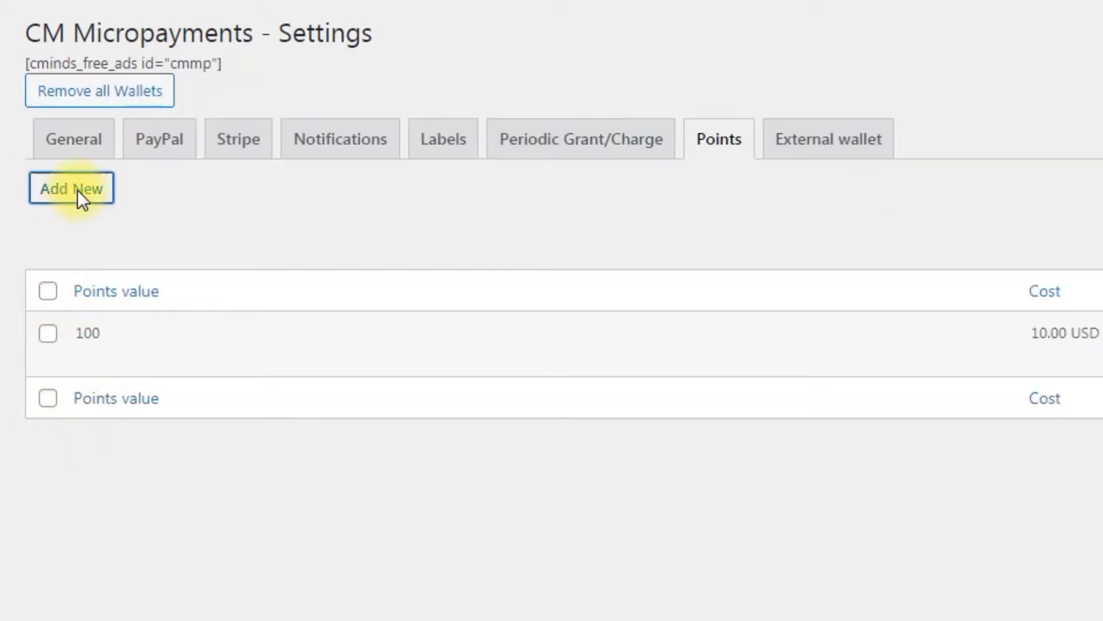
left_click(344, 234)
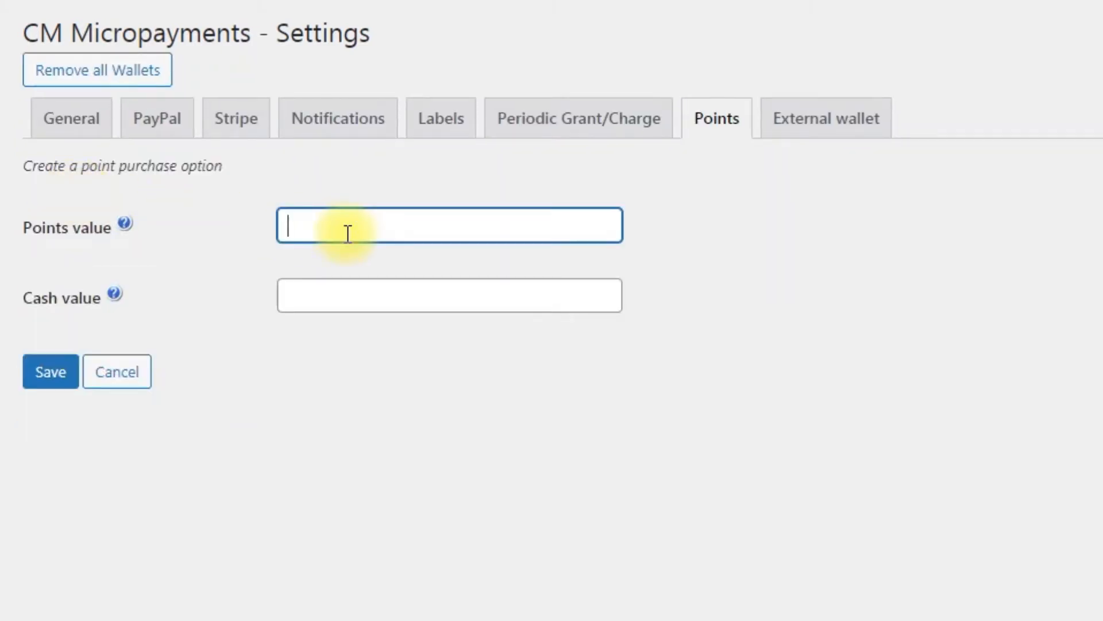
type("25")
left_click(403, 304)
type("5")
left_click(38, 375)
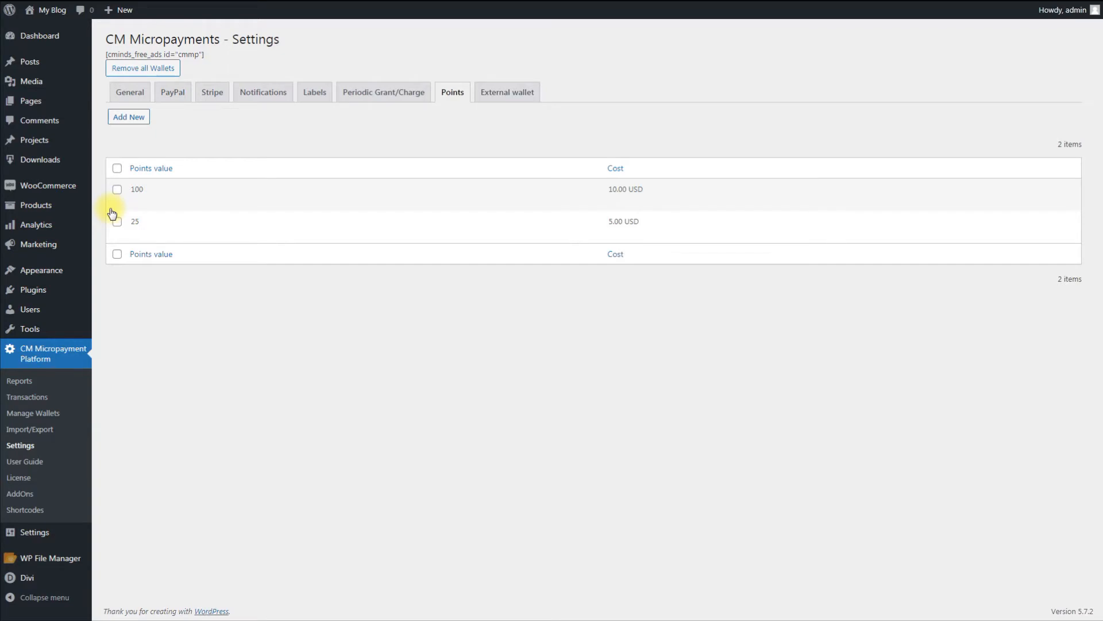
Try a wallets quantity limit of 5 with single-wallet assignment disabled in the general settings, and re-enable the assignment
left_click(131, 91)
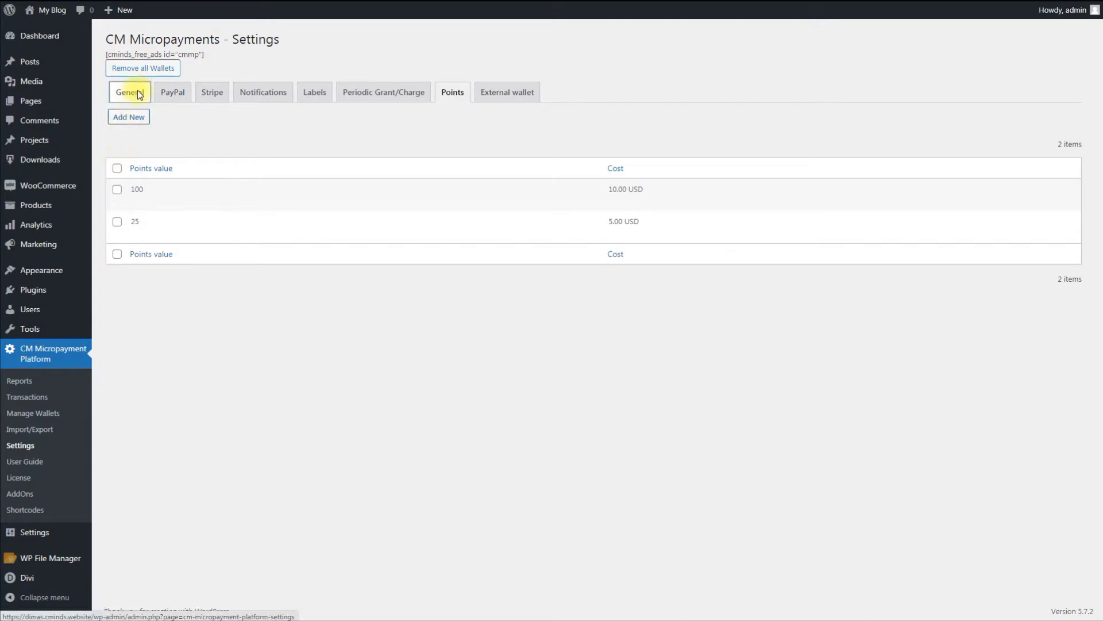
scroll(440, 377, "down", 9)
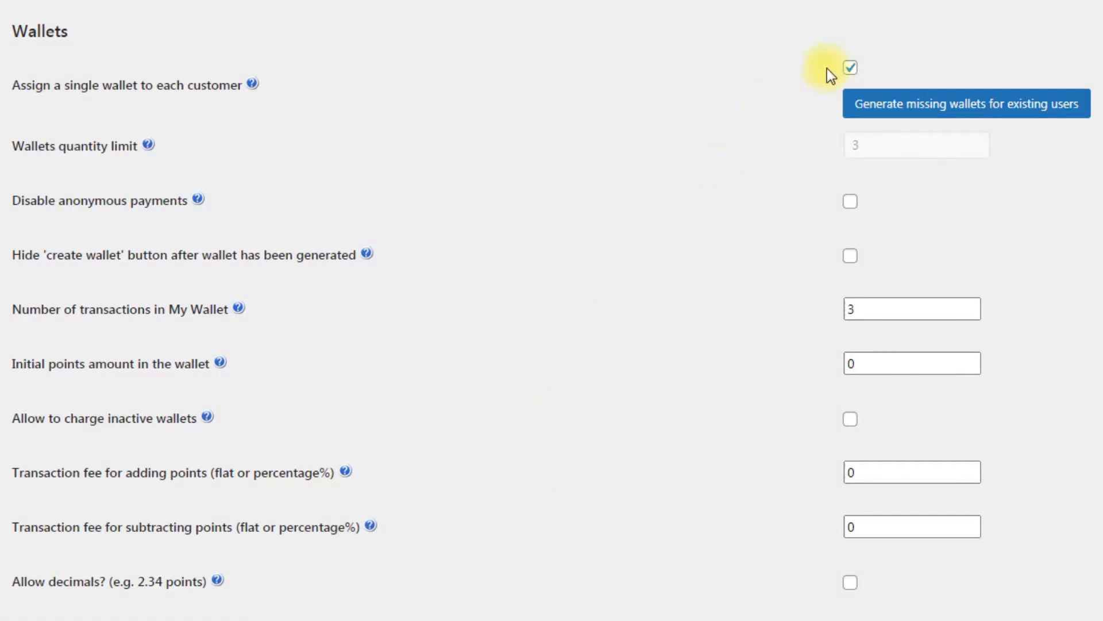
left_click(850, 68)
left_click(973, 132)
left_click(973, 132)
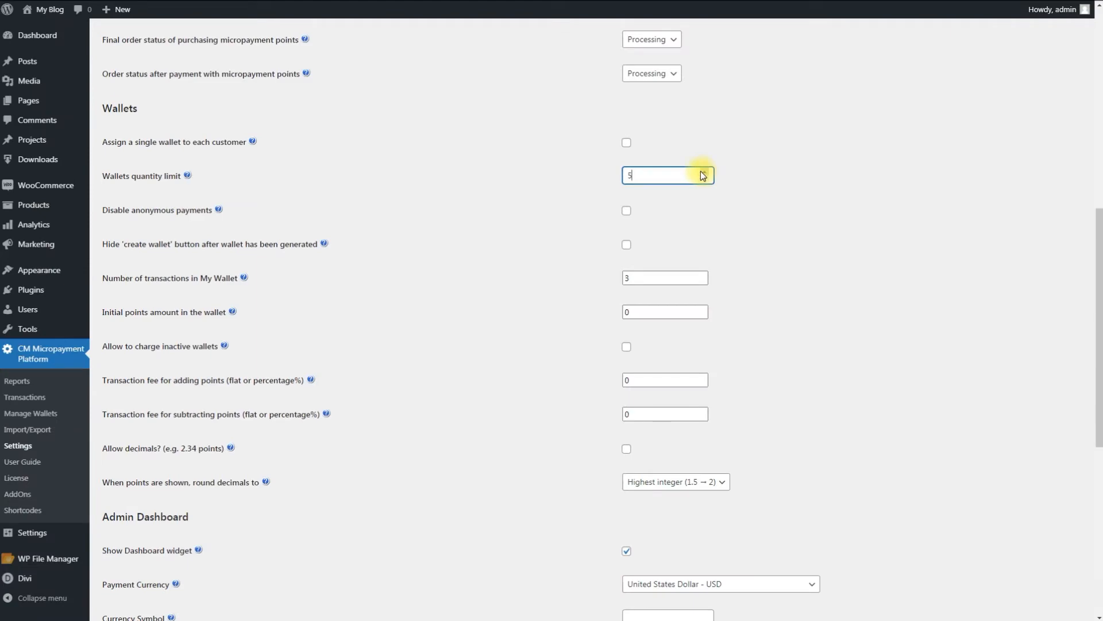
left_click(626, 143)
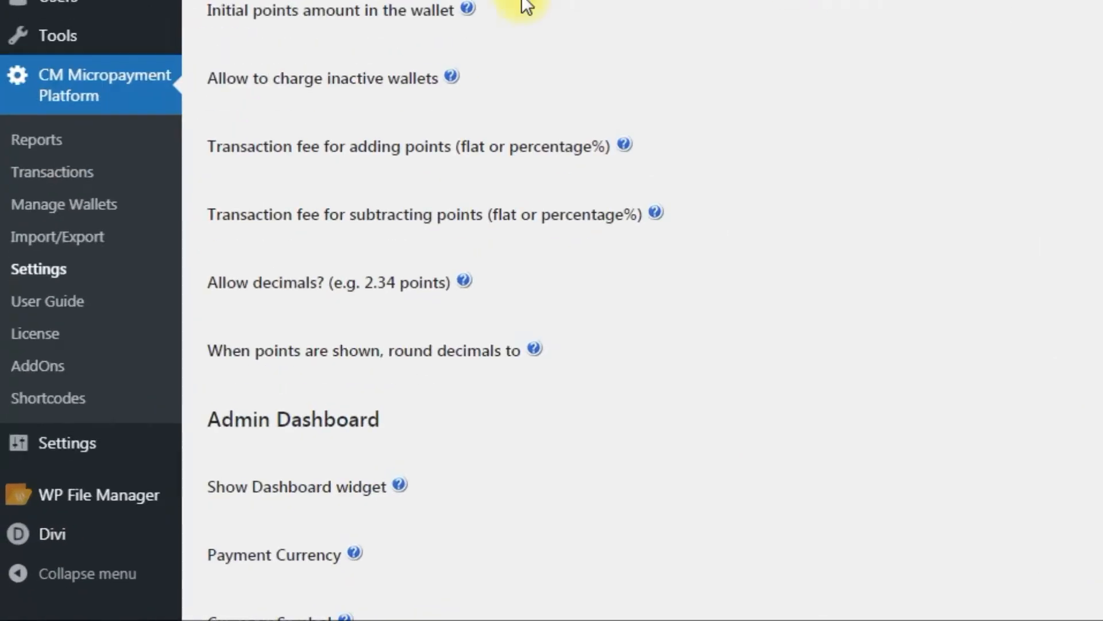
Check the testuser wallet's transactions under wallet management and set its points to 750 with the reason "bonus"
left_click(112, 201)
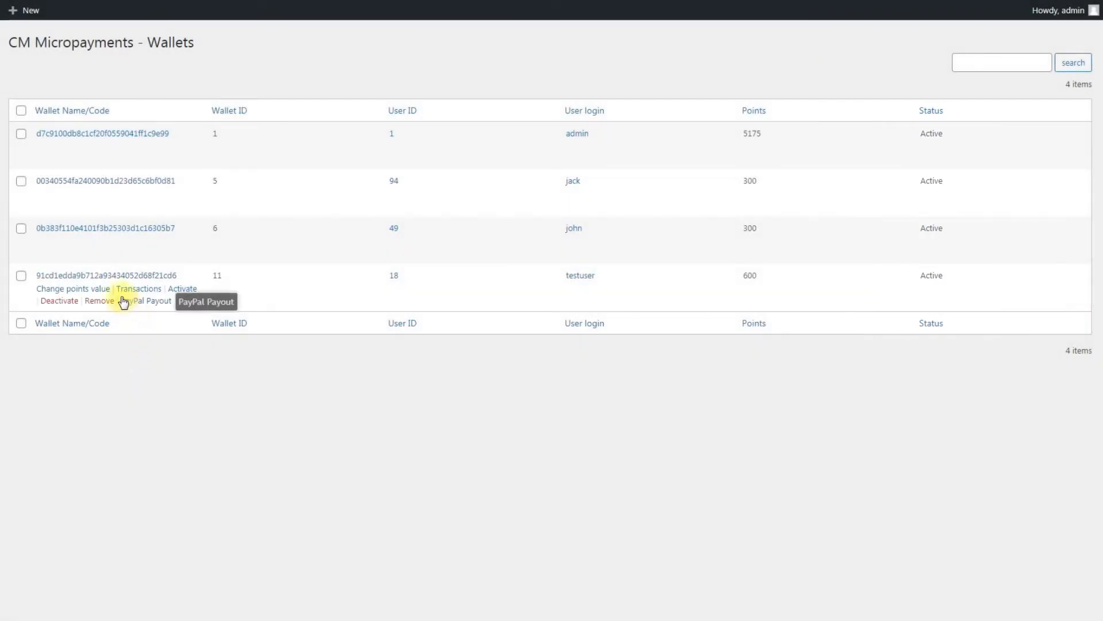
left_click(137, 290)
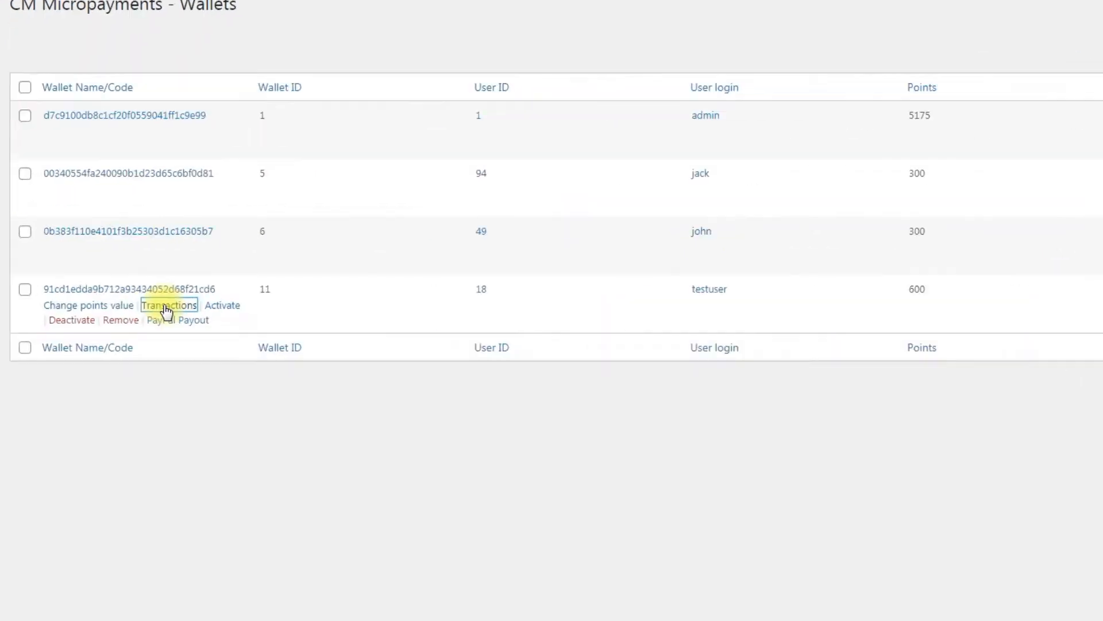
left_click(159, 334)
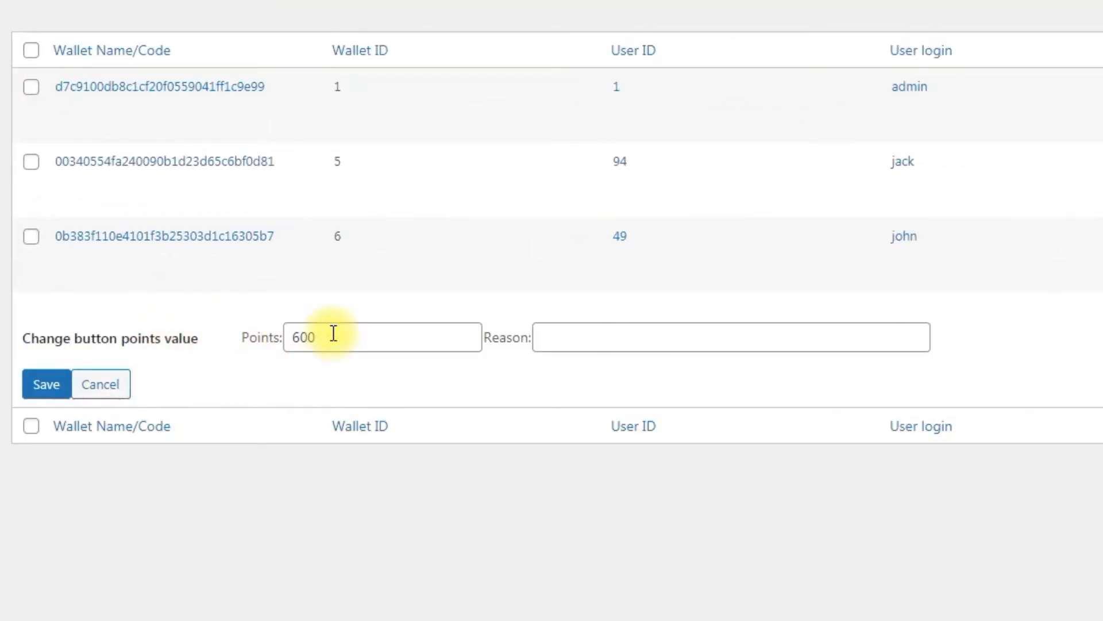
left_click_drag(333, 333, 283, 337)
type("750")
left_click(556, 344)
type("bonus")
left_click(39, 389)
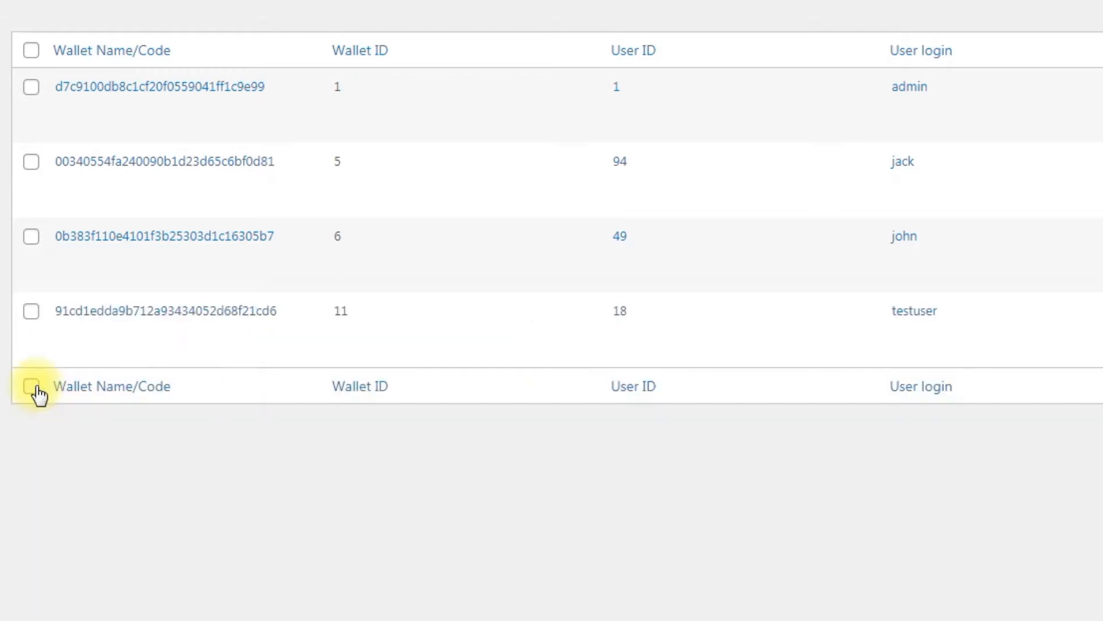
View the PayPal payout form for the testuser wallet and leave it without saving
mouse_move(227, 362)
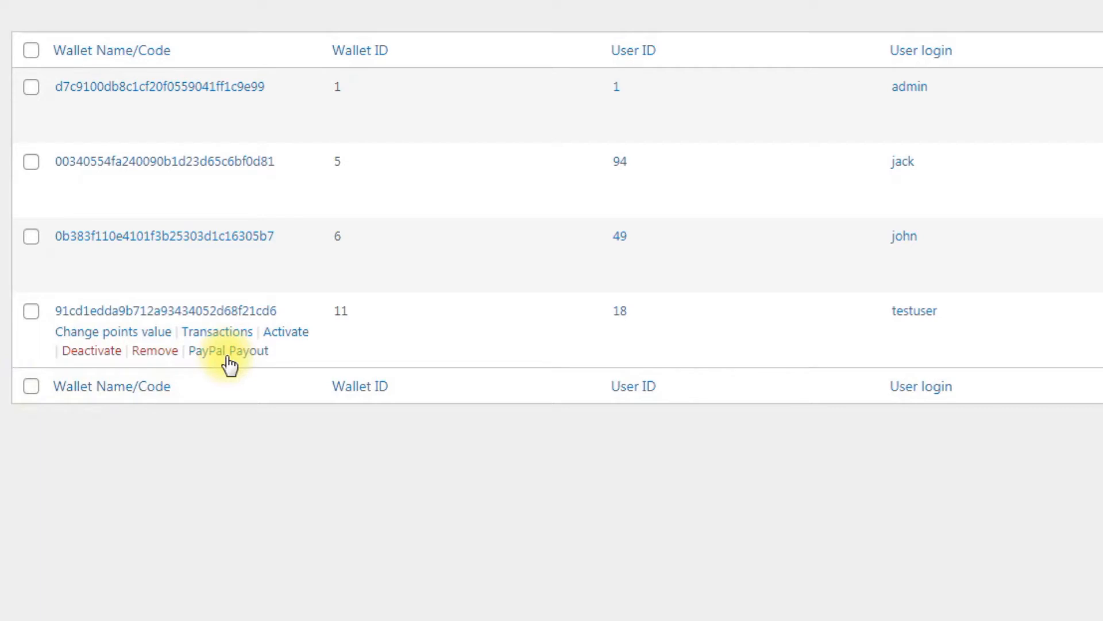
left_click(232, 356)
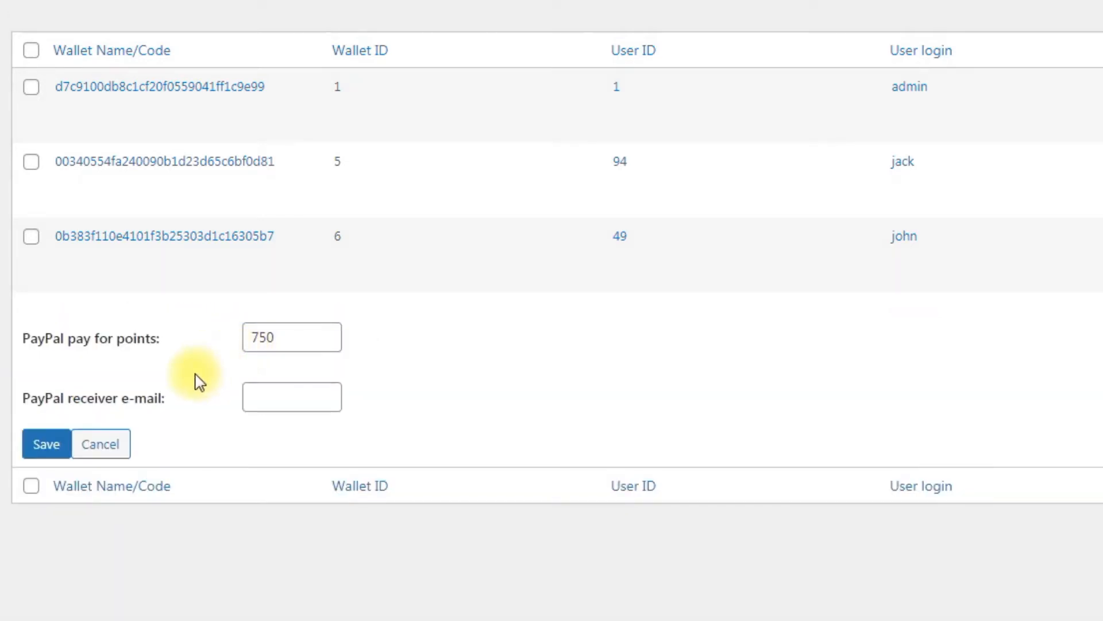
left_click(123, 448)
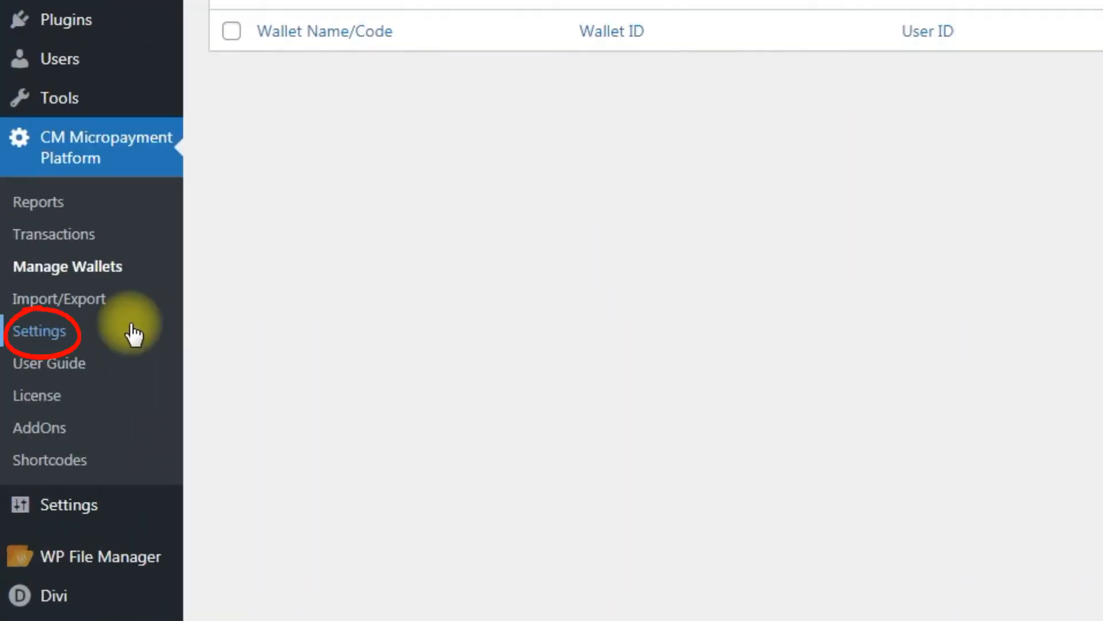
Review the PayPal gateway and payout settings of the CM Micropayment Platform
left_click(133, 333)
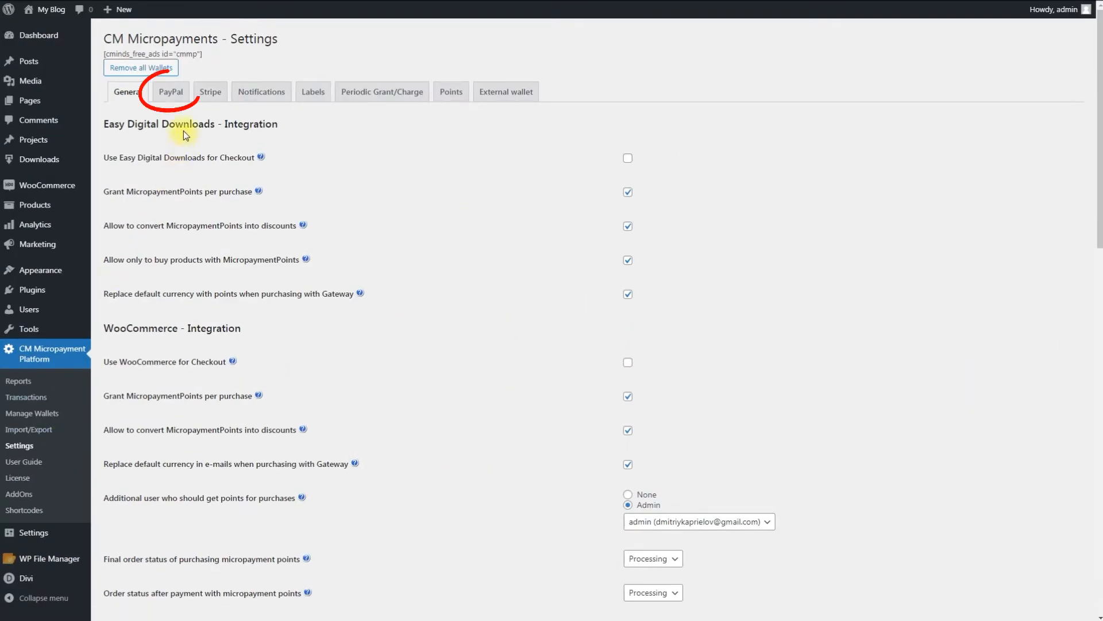
left_click(173, 96)
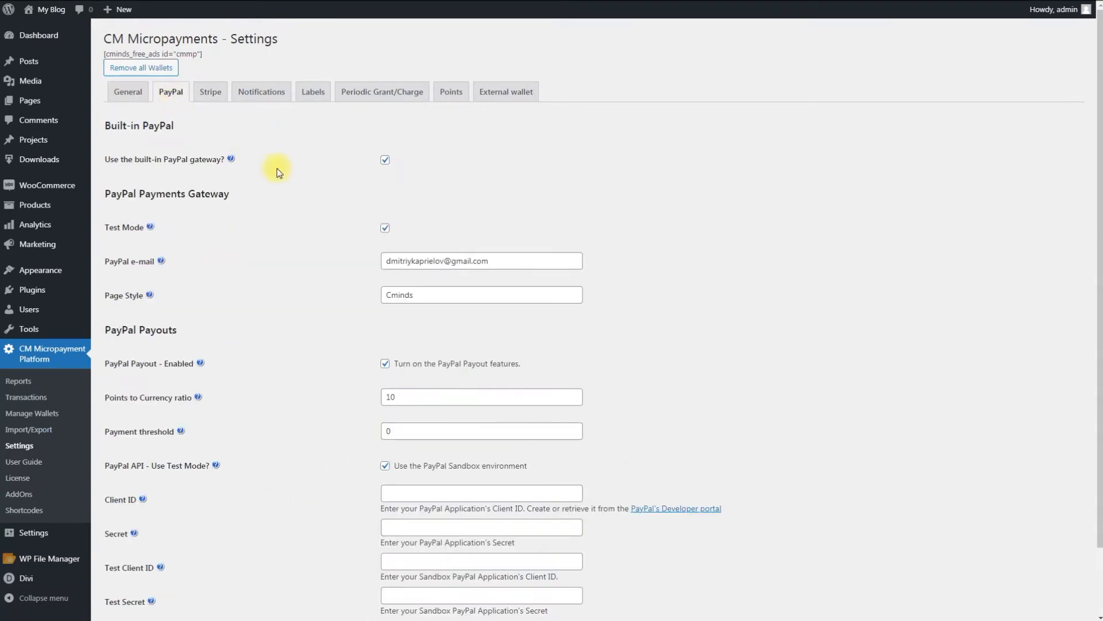
scroll(338, 236, "down", 1)
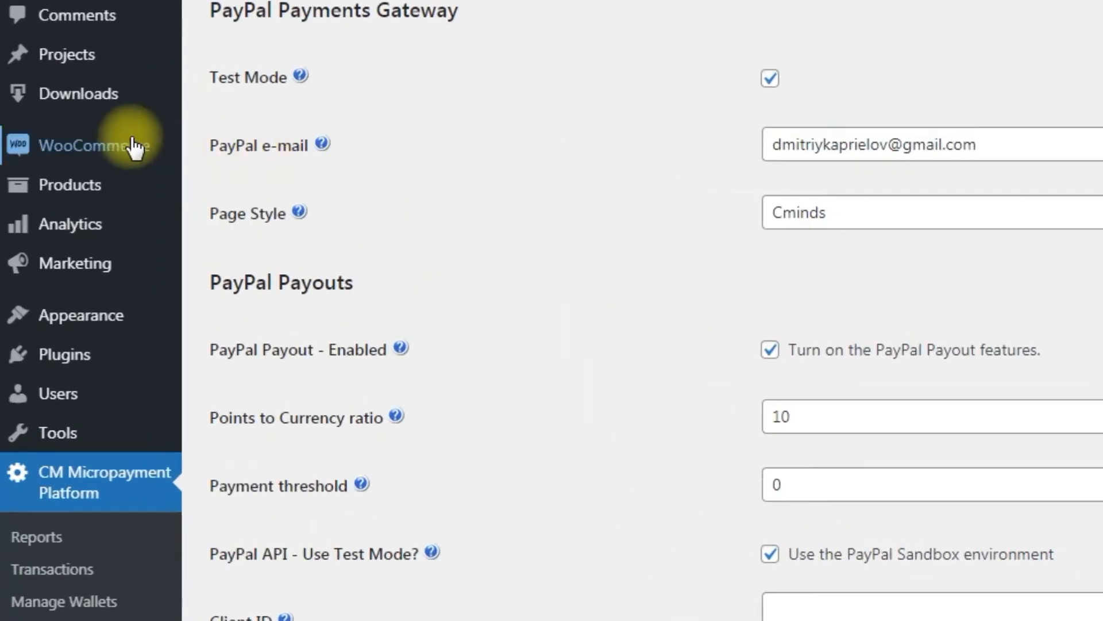
Open the CM MicroPayment method's configuration in the WooCommerce payment settings
mouse_move(66, 184)
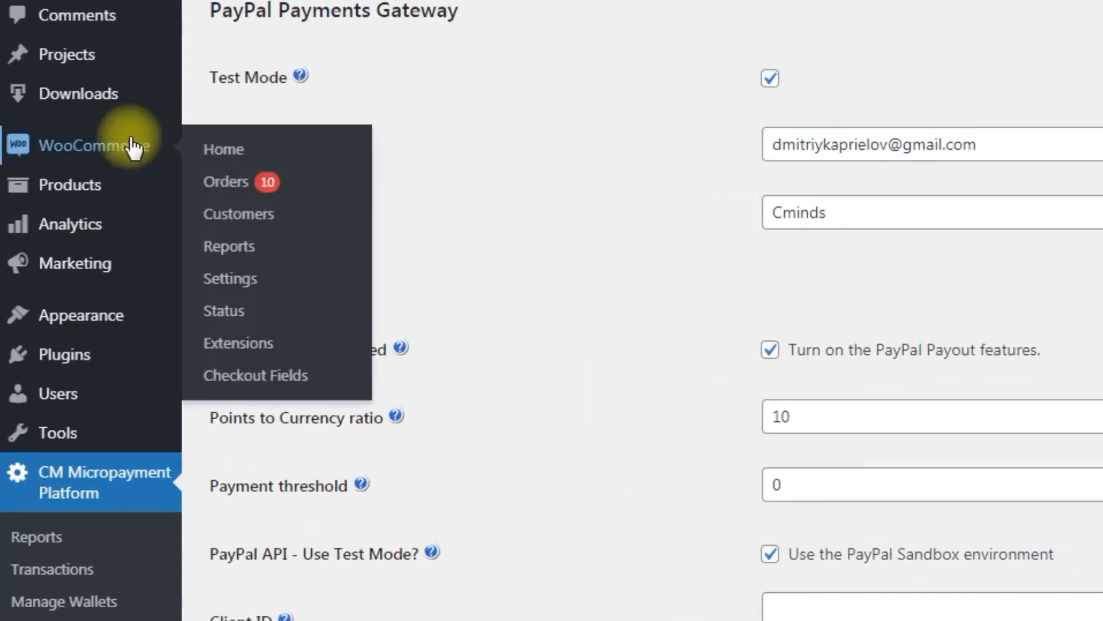
left_click(272, 278)
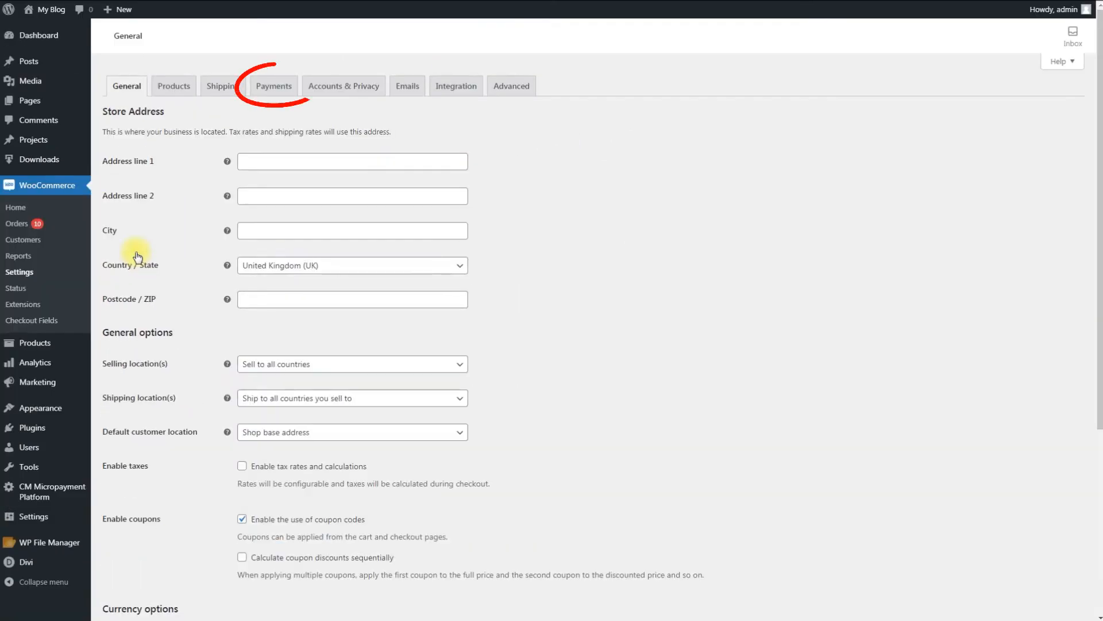
left_click(276, 91)
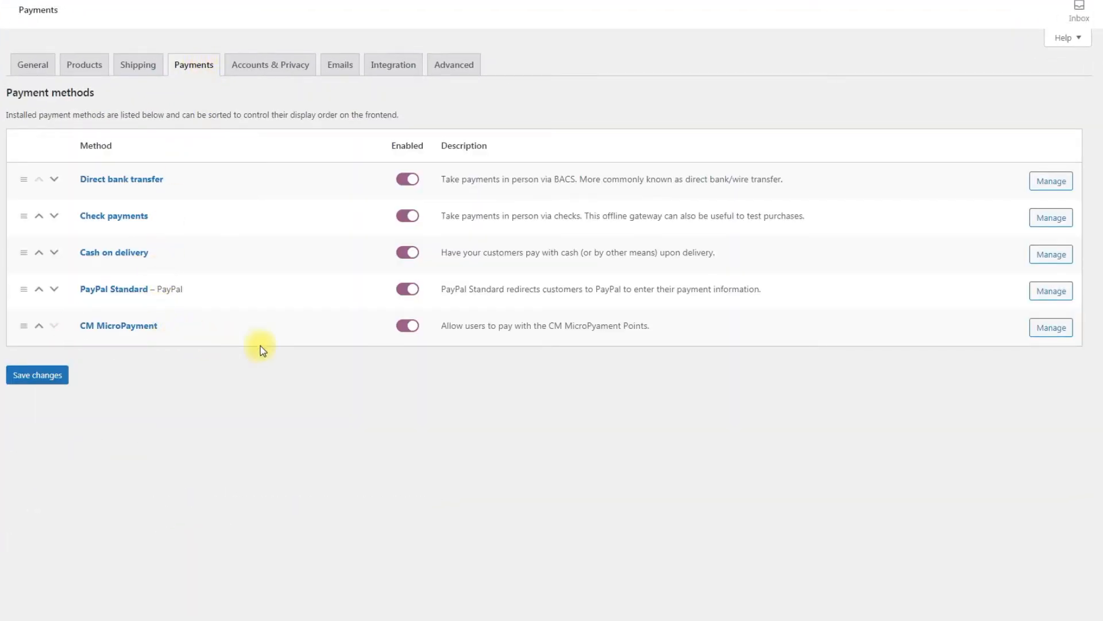
left_click(1053, 326)
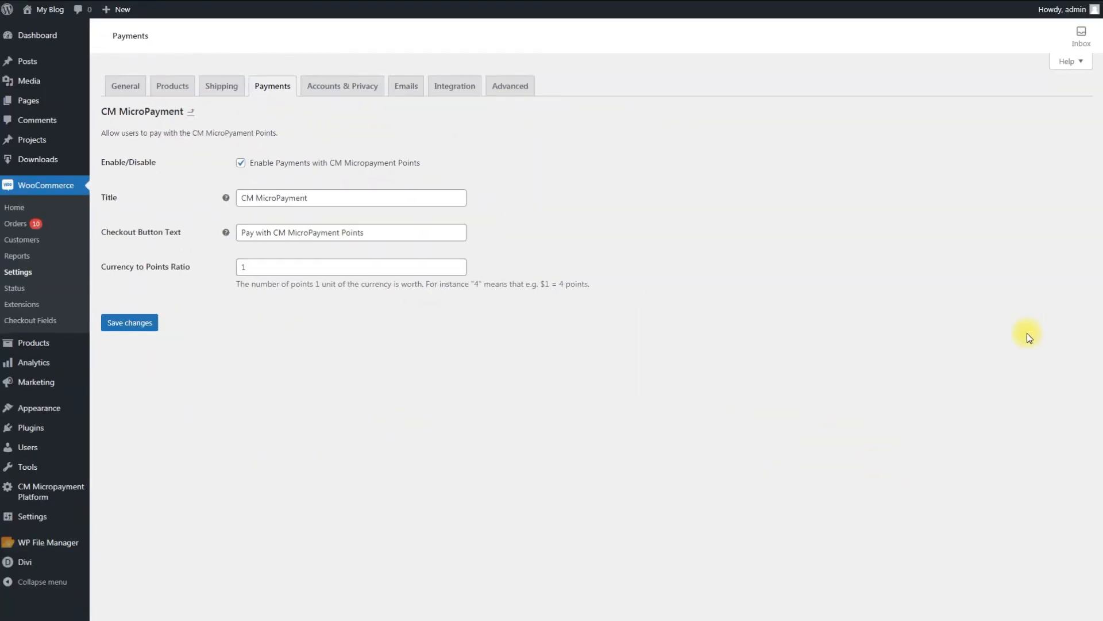
Enable WooCommerce for checkout in the CM Micropayment Platform's general settings and save them
mouse_move(73, 490)
left_click(122, 504)
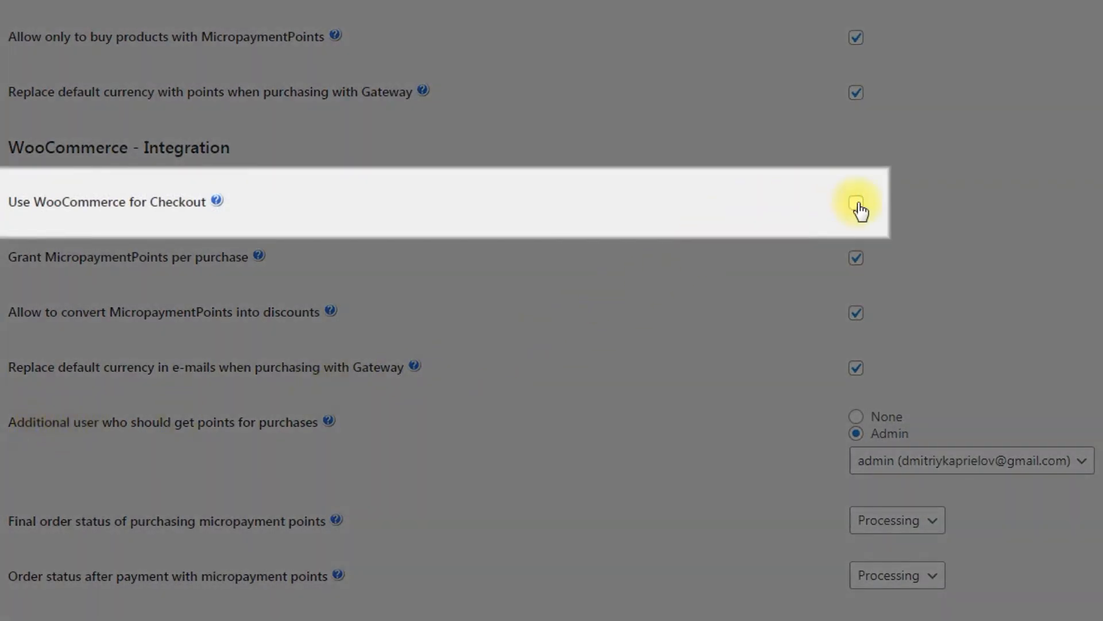
left_click(857, 203)
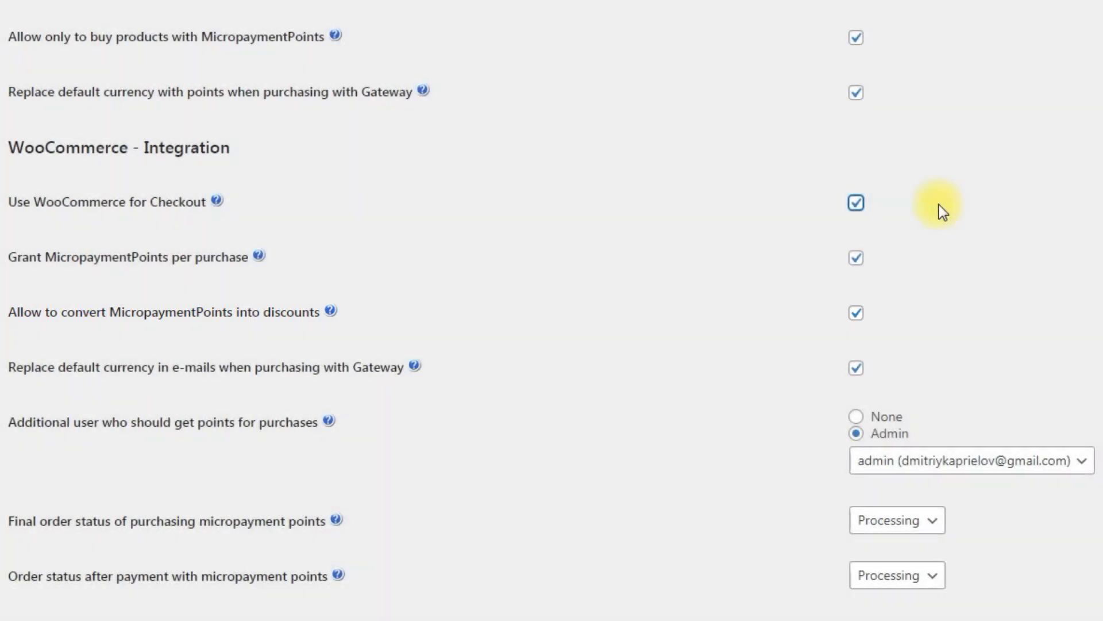
left_click_drag(1100, 189, 1100, 552)
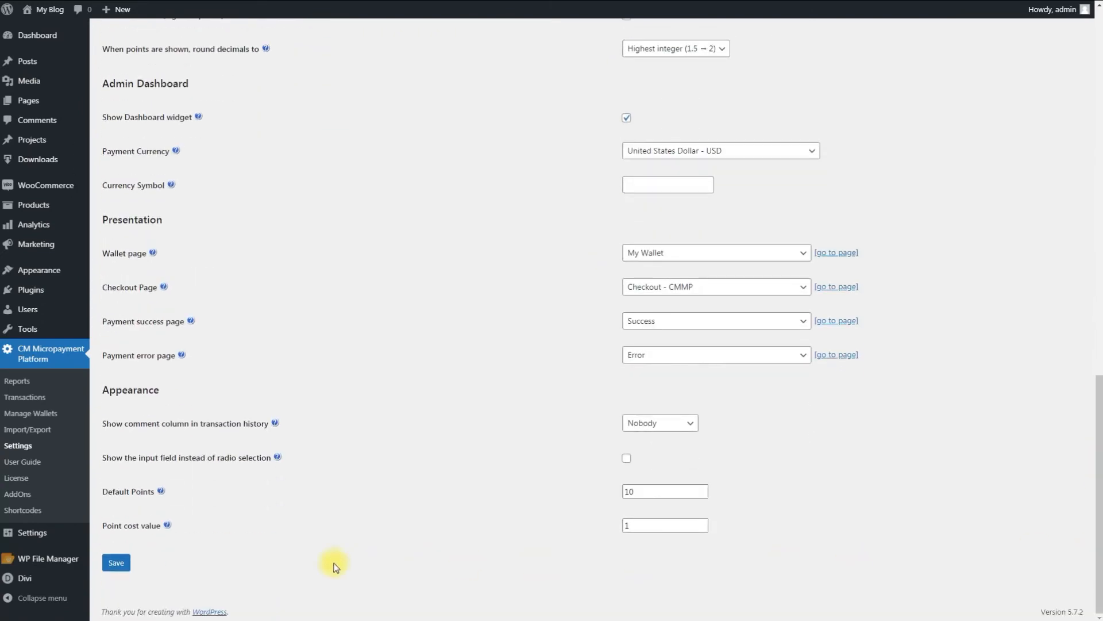
left_click(126, 569)
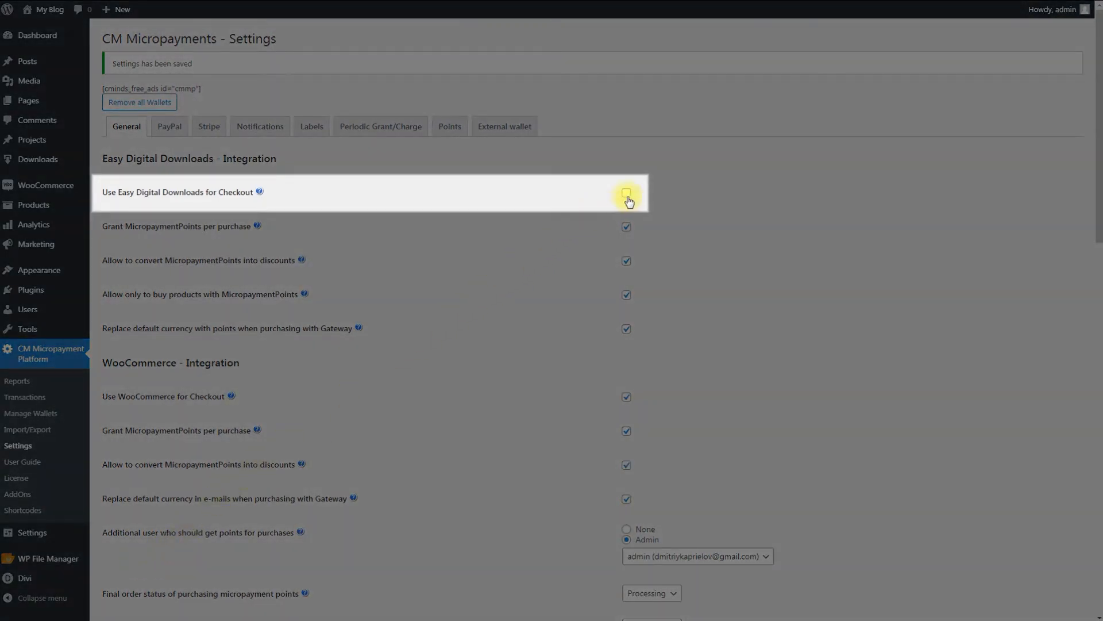
Enable Easy Digital Downloads for checkout in the general settings and save them
left_click(627, 196)
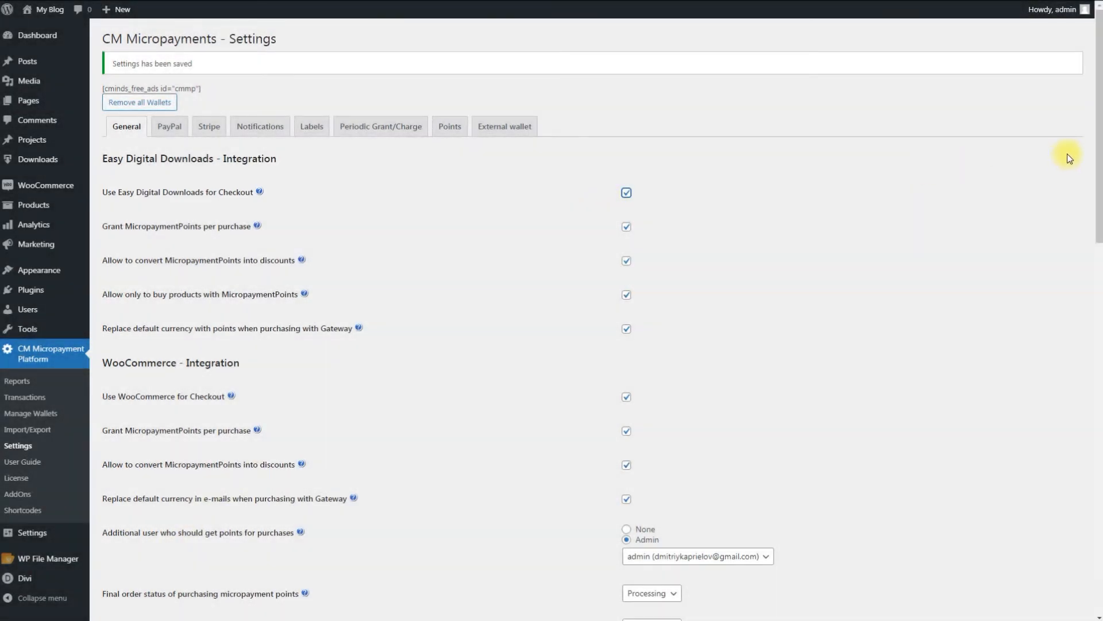
scroll(849, 567, "down", 15)
left_click(116, 564)
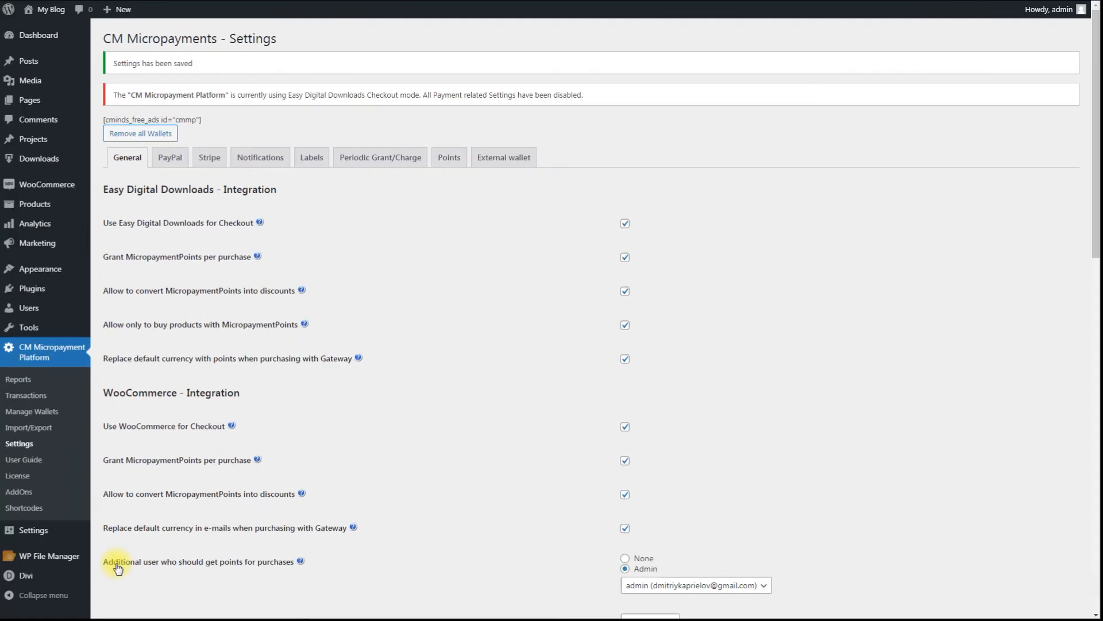
Set the default gateway to CM Micropayment Gateway in the Easy Digital Downloads payment gateway settings
mouse_move(58, 158)
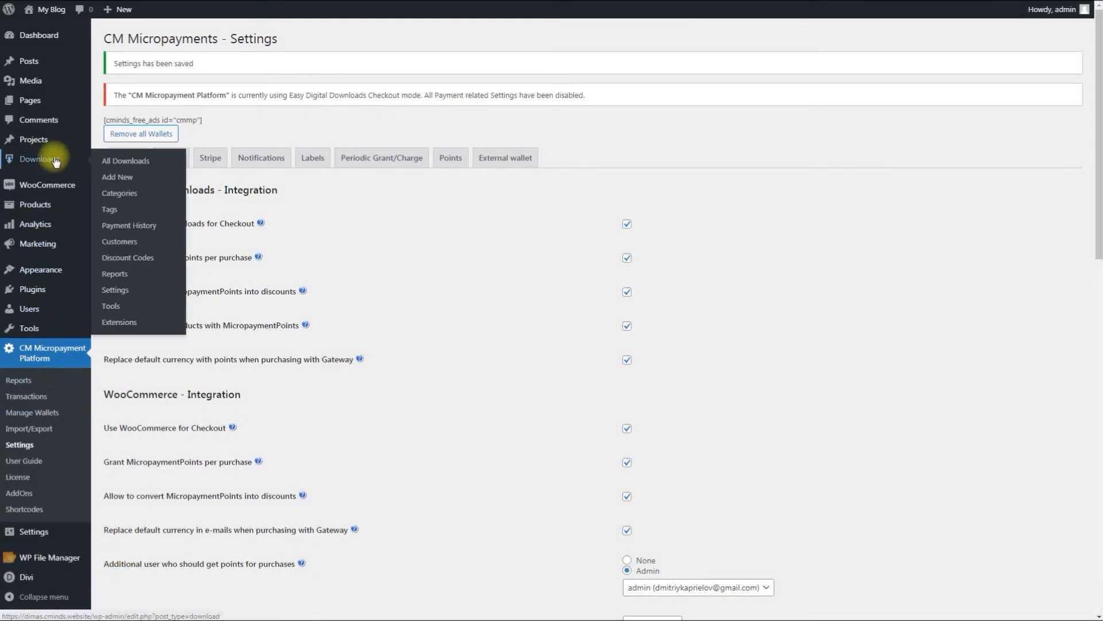
left_click(234, 391)
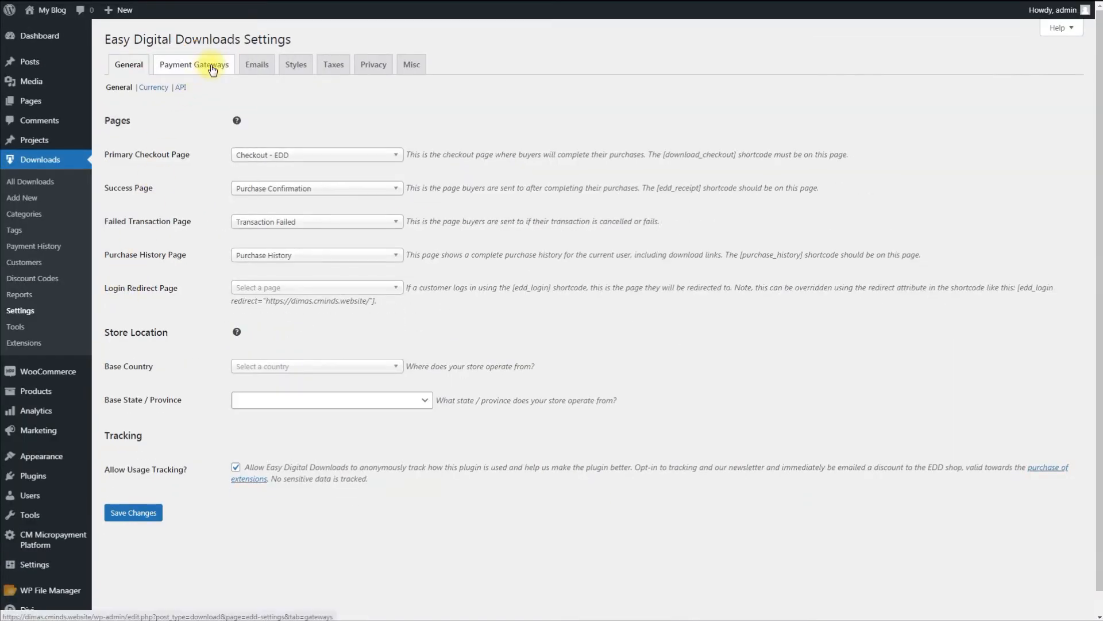
left_click(210, 64)
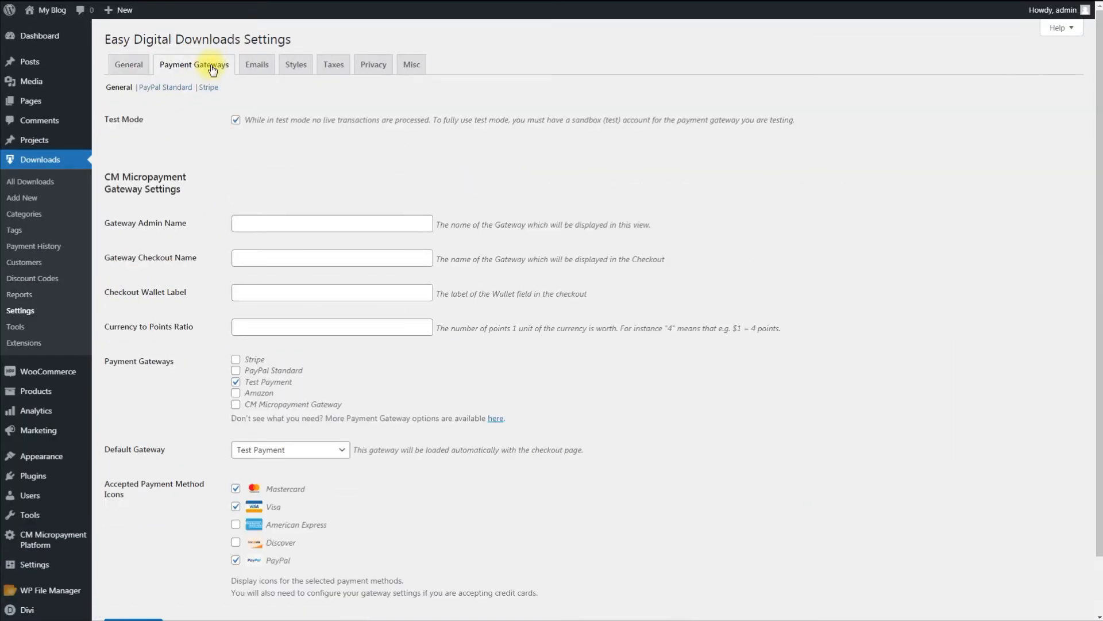
scroll(210, 65, "down", 1)
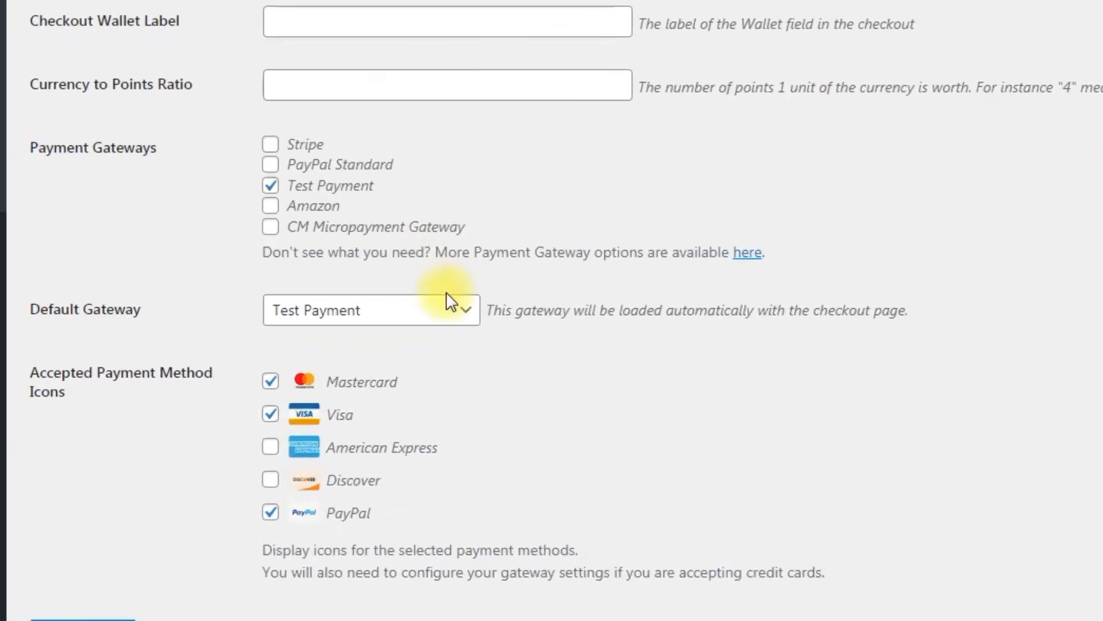
left_click(336, 389)
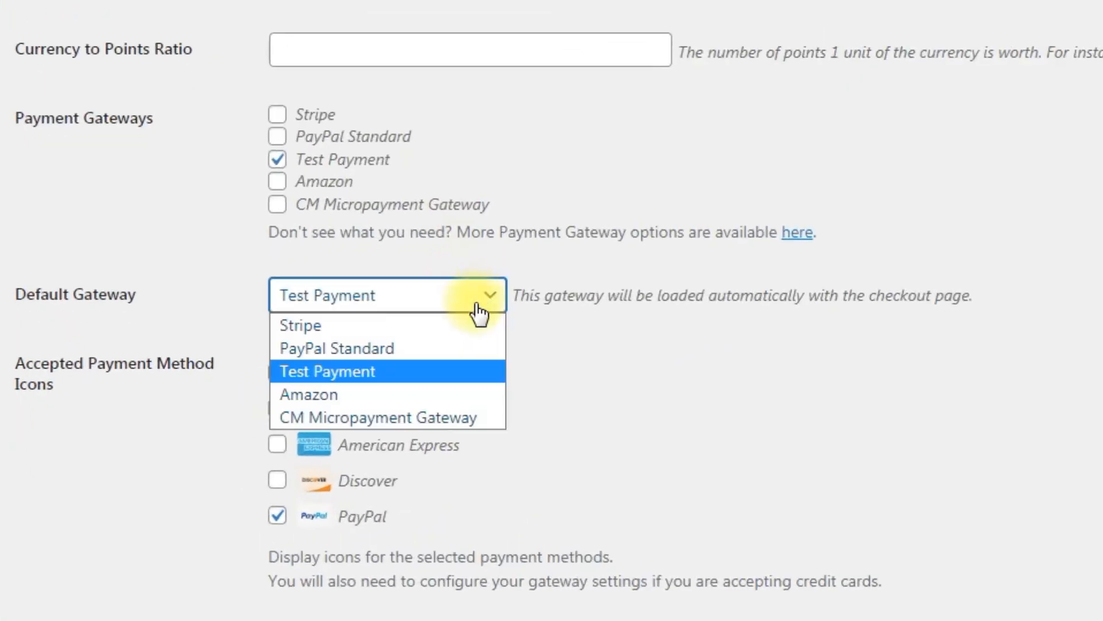
left_click(483, 416)
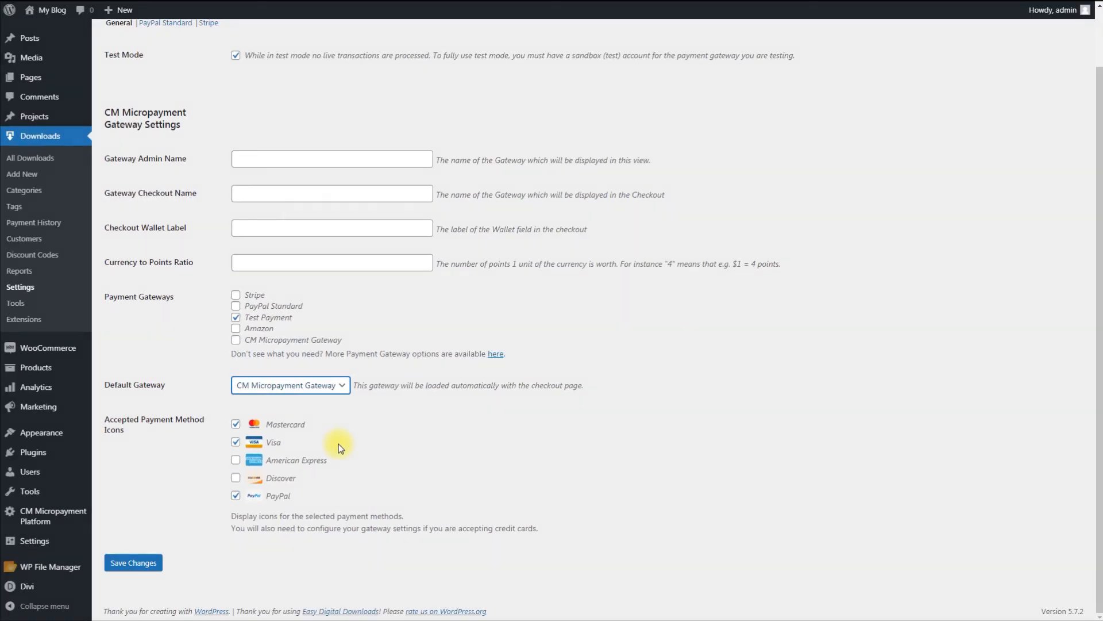
View the CM Micropayments integration settings and exchange 20 wallet points for a discount on the MicroPayments page
mouse_move(77, 514)
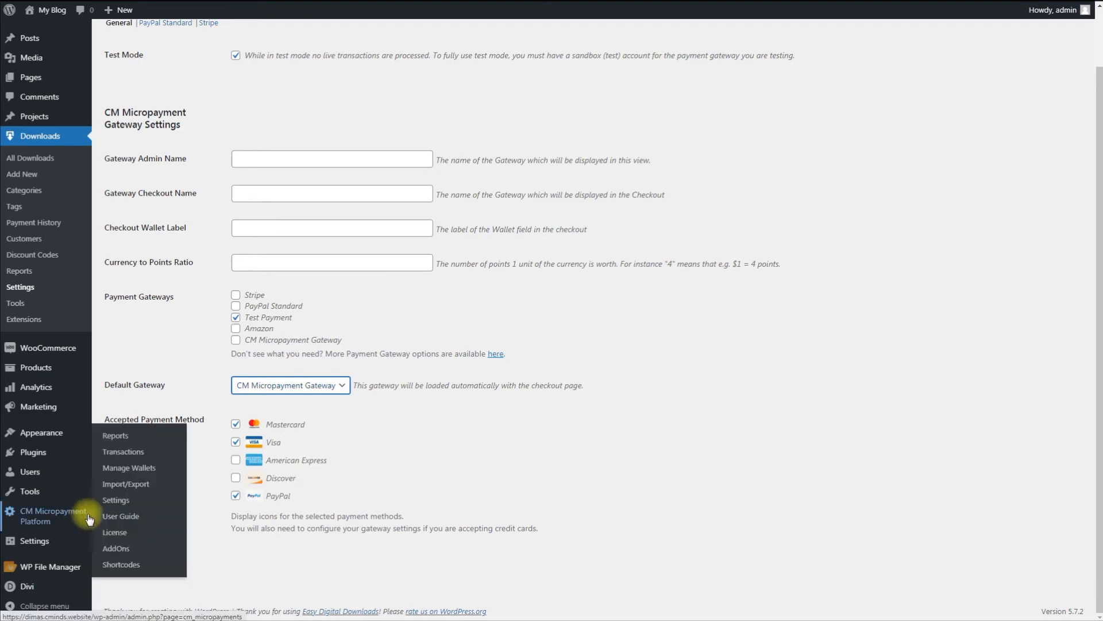
left_click(125, 507)
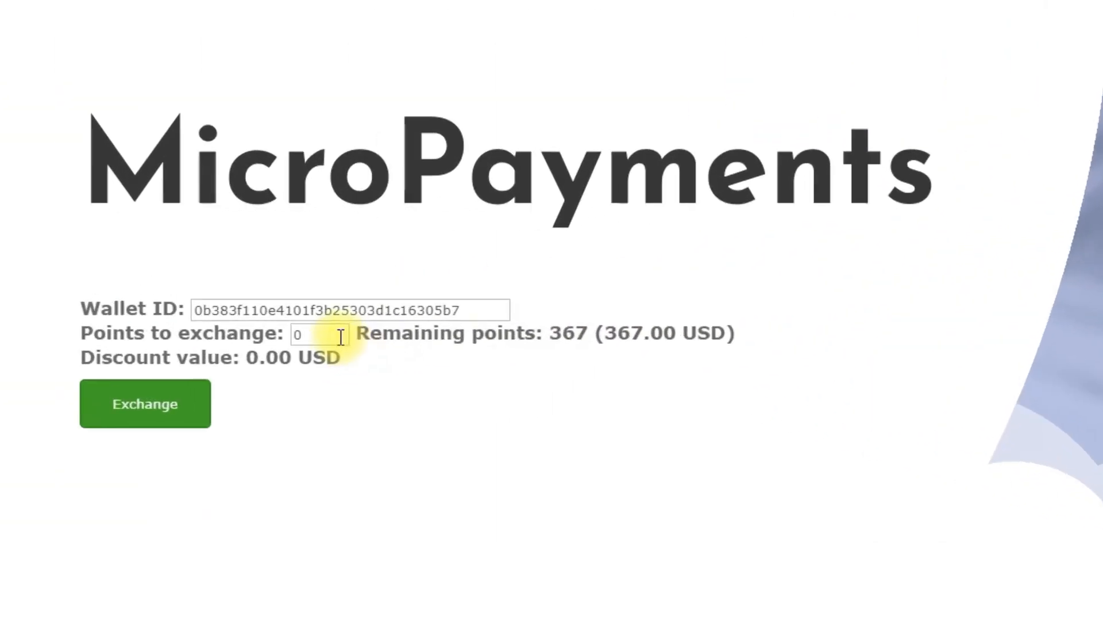
double_click(252, 284)
type("20")
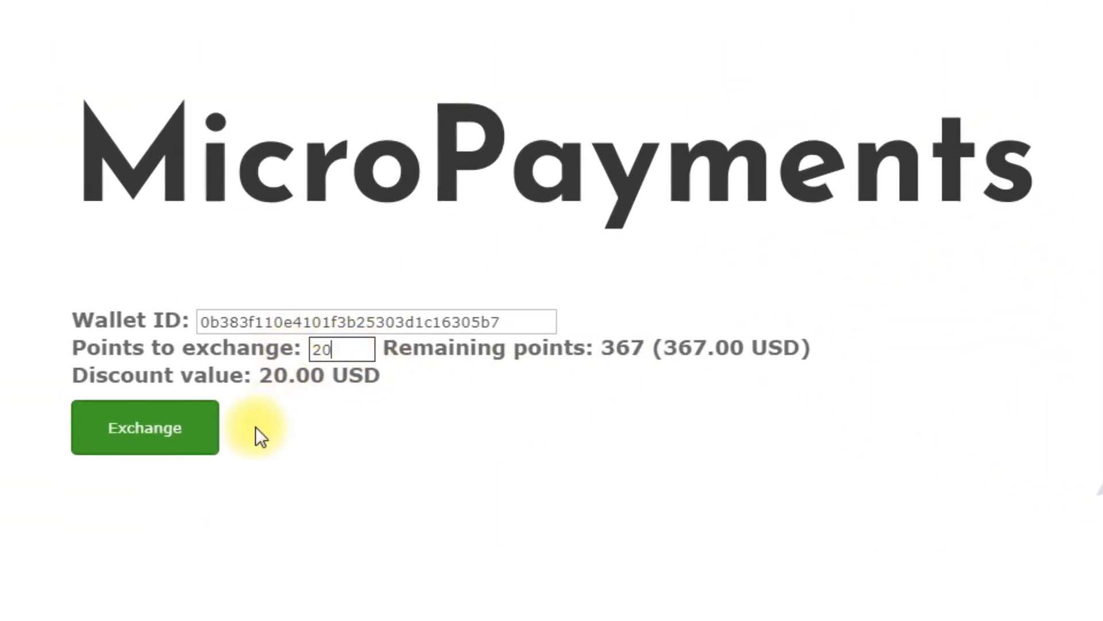
left_click(134, 444)
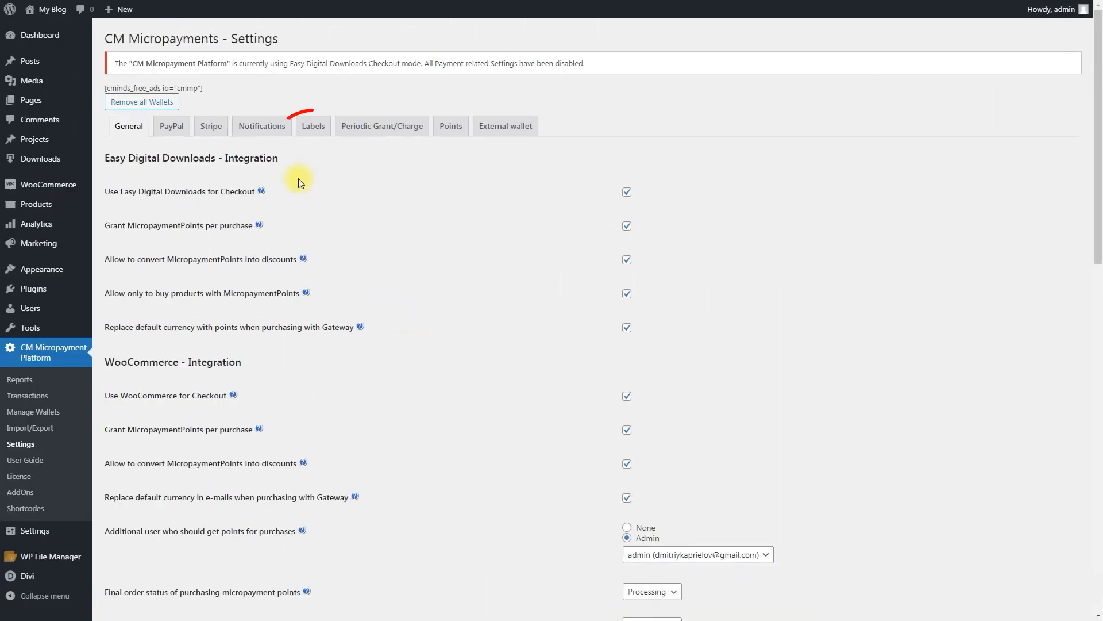
Review the label texts in the CM Micropayments settings
left_click(308, 126)
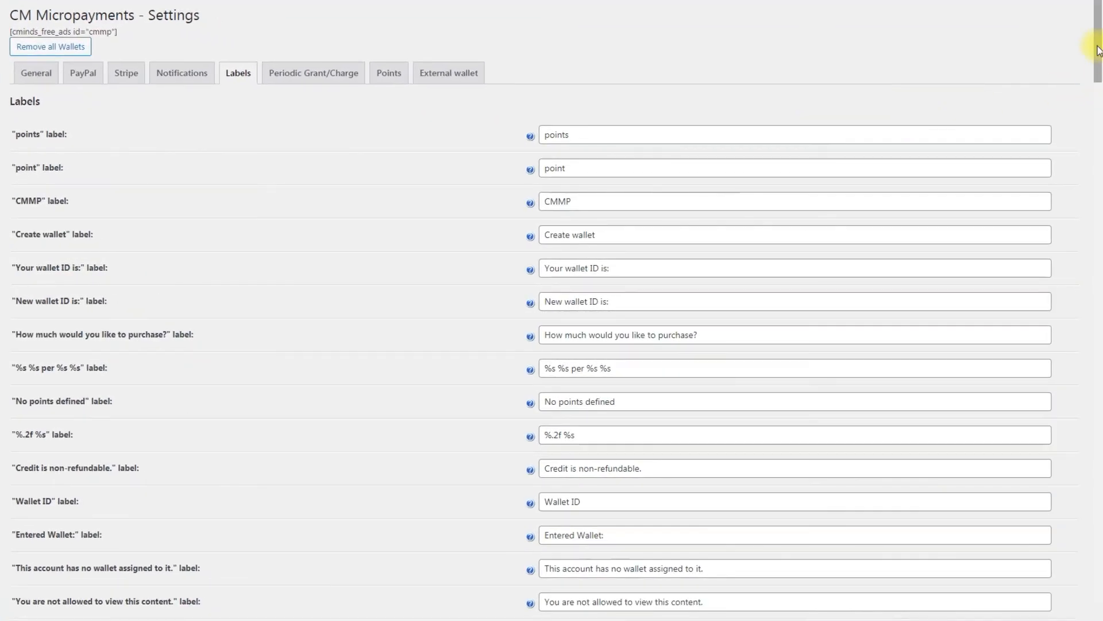
scroll(1097, 86, "down", 3)
left_click_drag(1099, 81, 1099, 46)
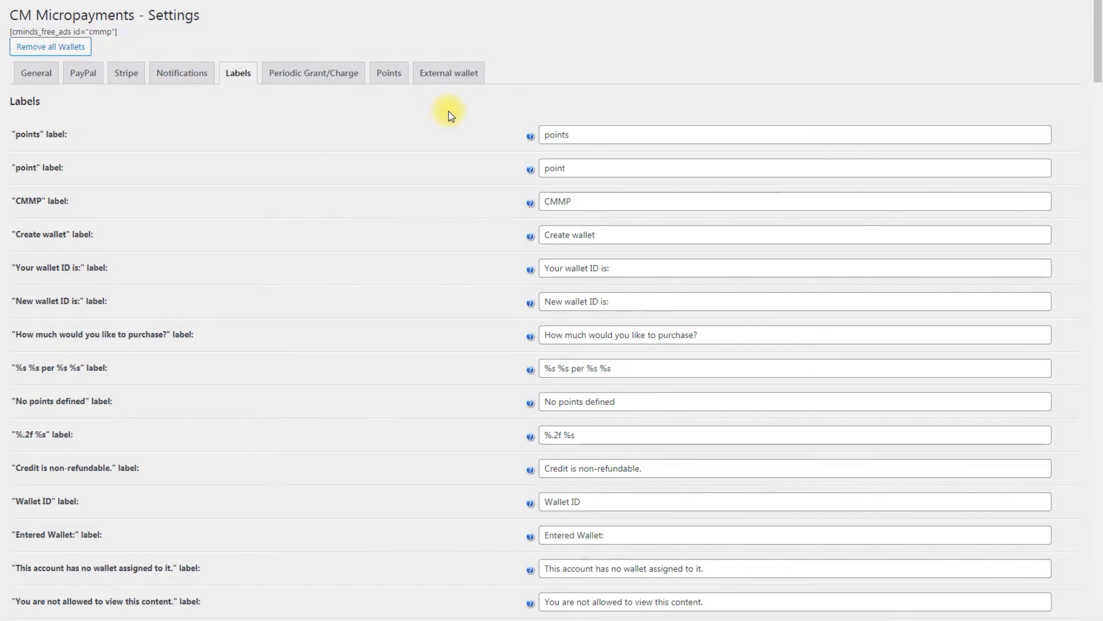
Turn on periodic grant/charge operations and set their interval to 14 days
left_click(332, 75)
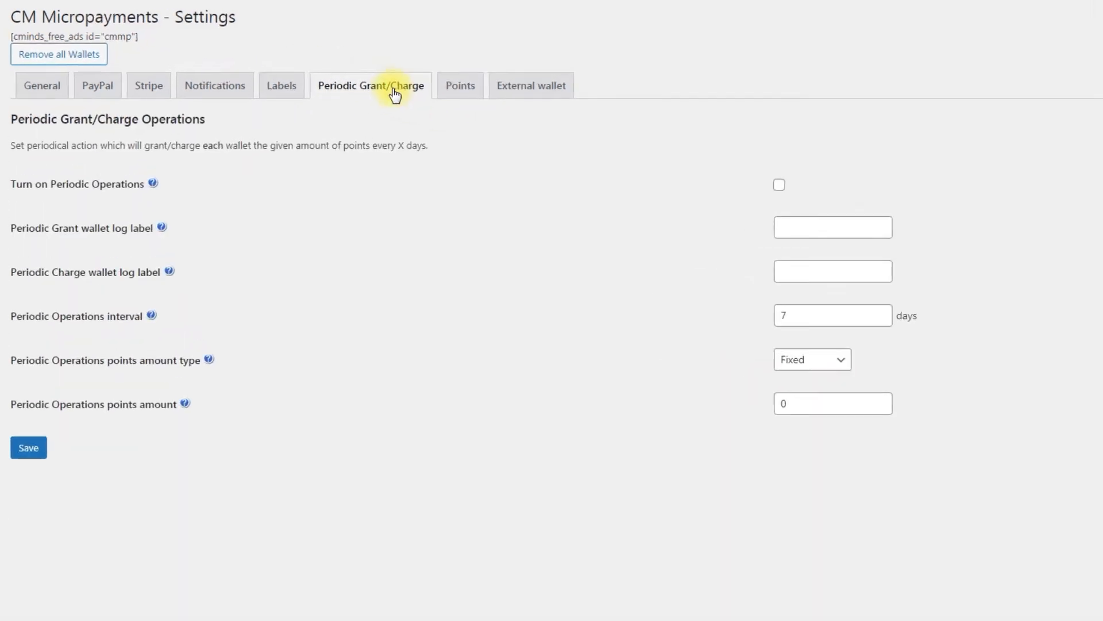
left_click(913, 219)
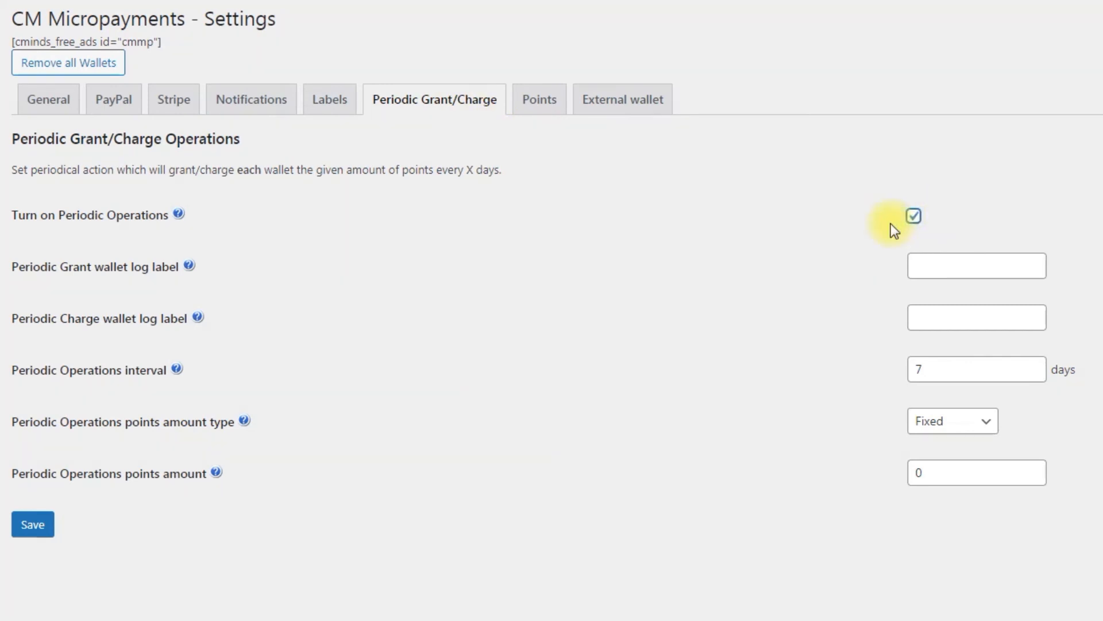
left_click(1032, 365)
left_click(1033, 365)
left_click(1033, 364)
left_click(1033, 364)
left_click(1033, 364)
left_click(1033, 365)
left_click(1033, 364)
Use the Fixed amount type with a periodic operations points amount of -5 and save the settings
left_click(994, 426)
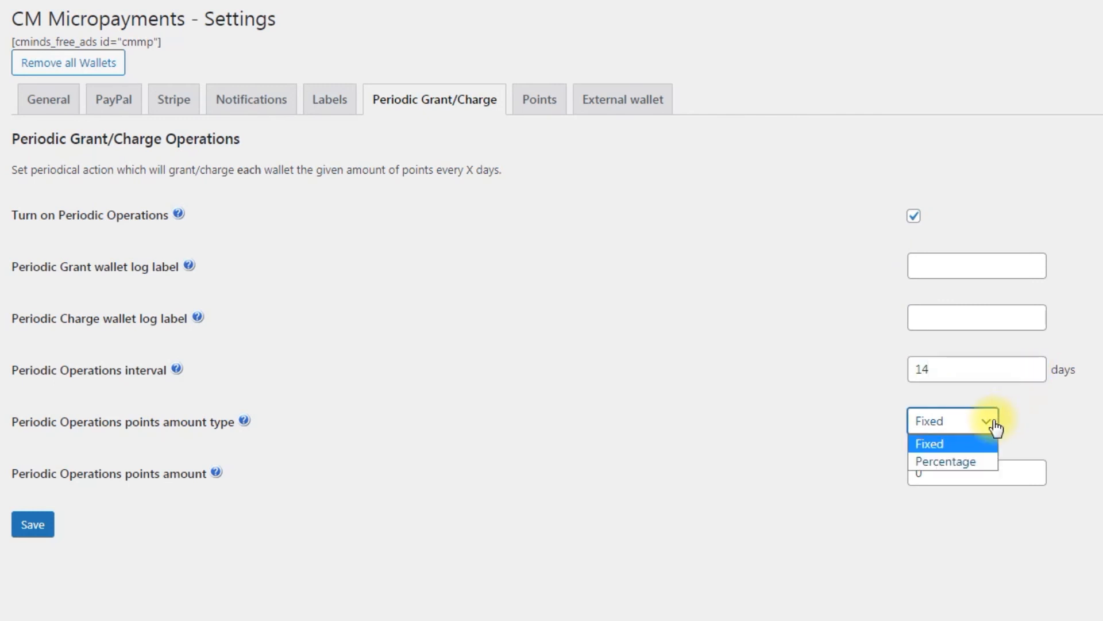
left_click(966, 440)
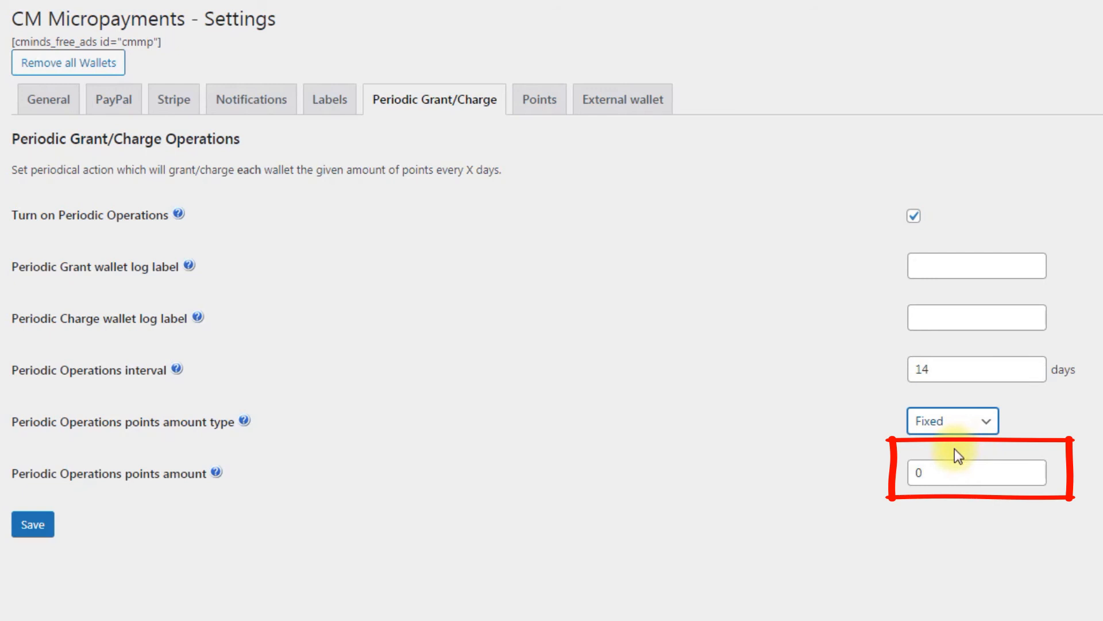
left_click_drag(946, 468, 909, 472)
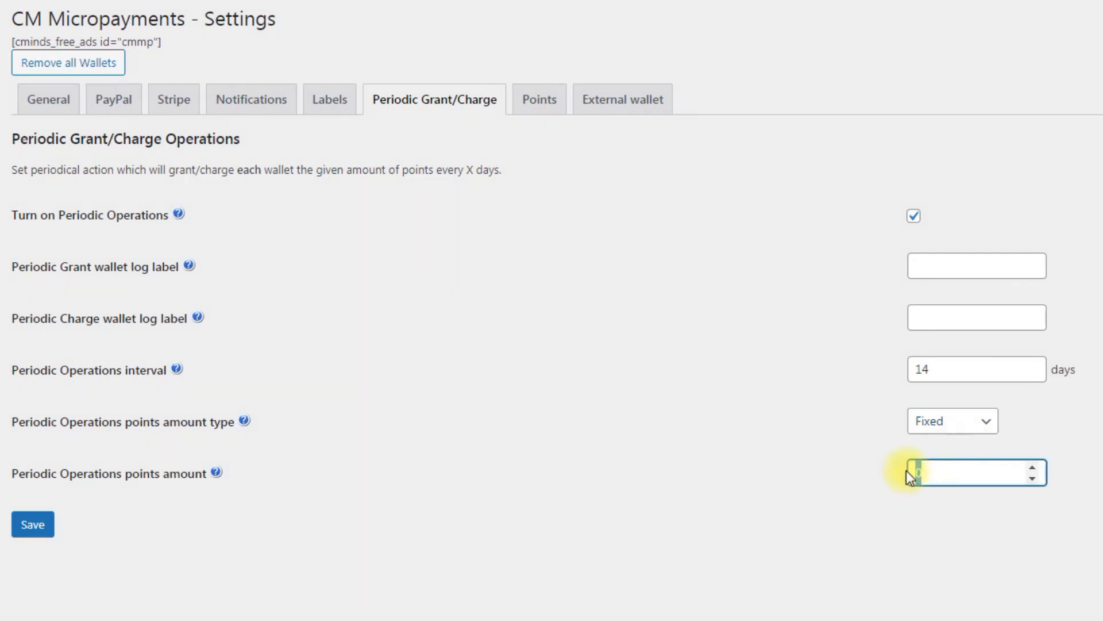
type("-5")
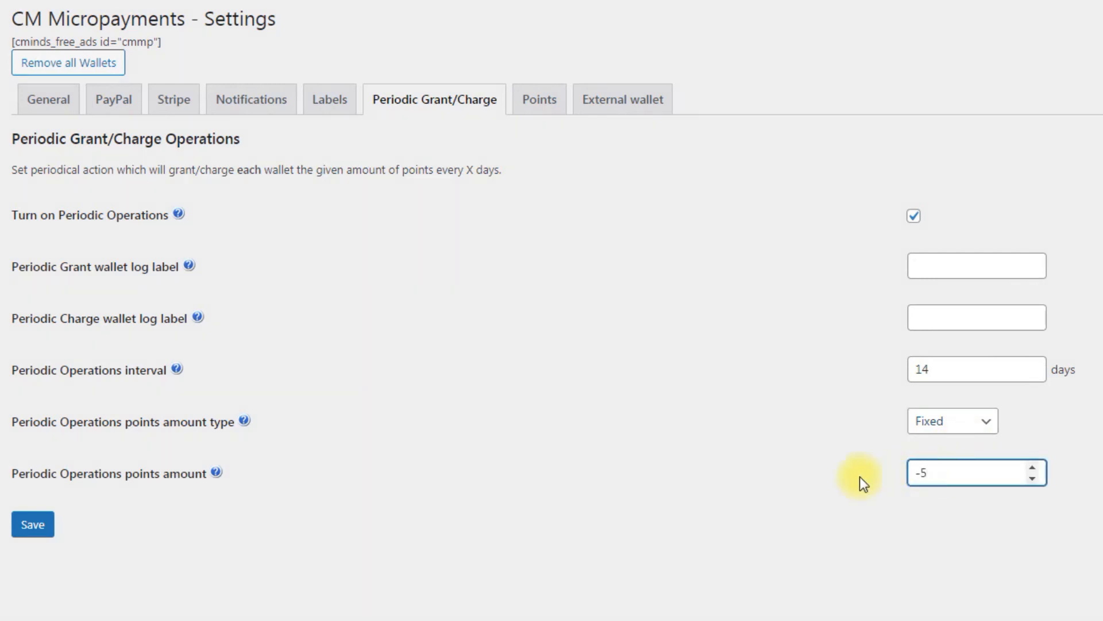
left_click(34, 535)
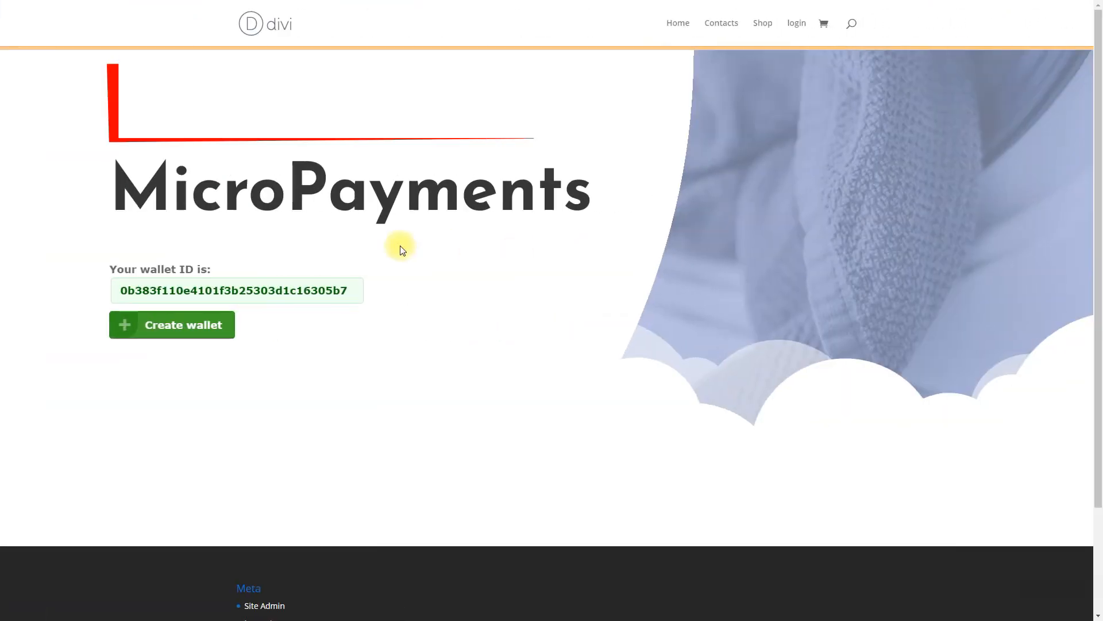
Create two additional wallets on the MicroPayments page and try to create a third
left_click(201, 339)
left_click(201, 338)
left_click(201, 339)
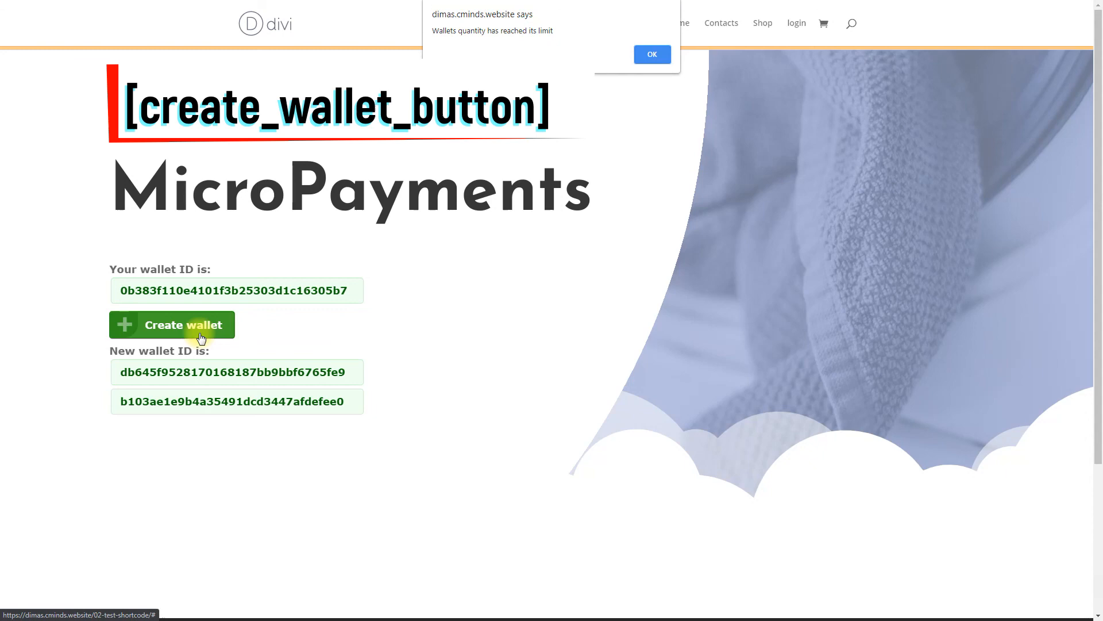
left_click(657, 51)
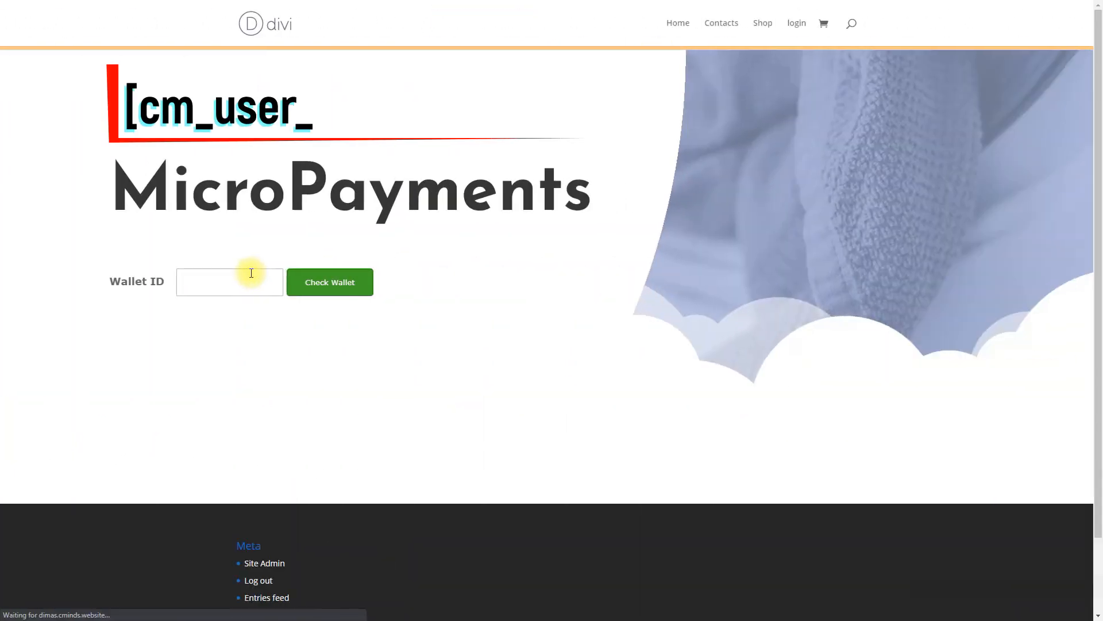
Look up a wallet by pasting its wallet ID into the wallet check form
left_click(251, 273)
key("ctrl+v")
left_click(331, 281)
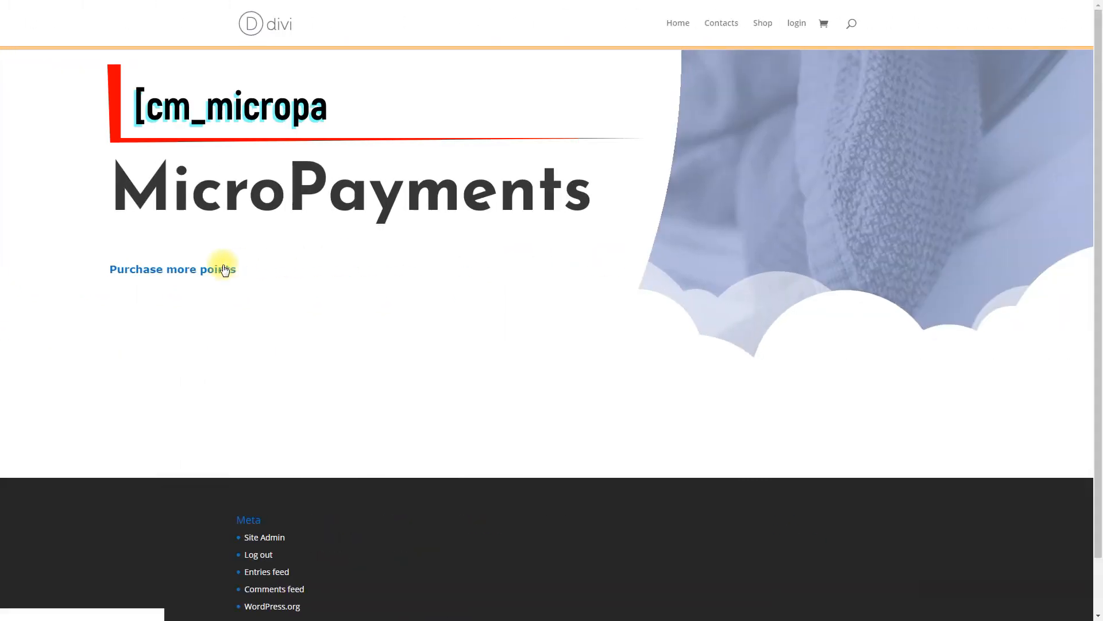
Purchase the 100-point package for $10.00 through the purchase more points link and complete the checkout
left_click(224, 270)
left_click(139, 320)
left_click(154, 425)
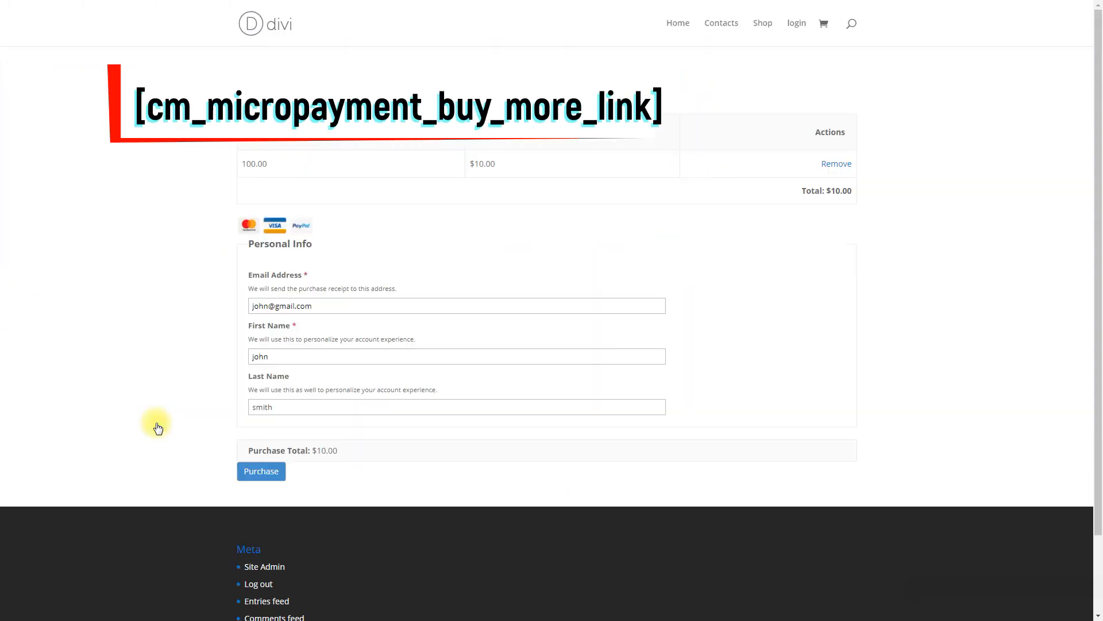
left_click(260, 471)
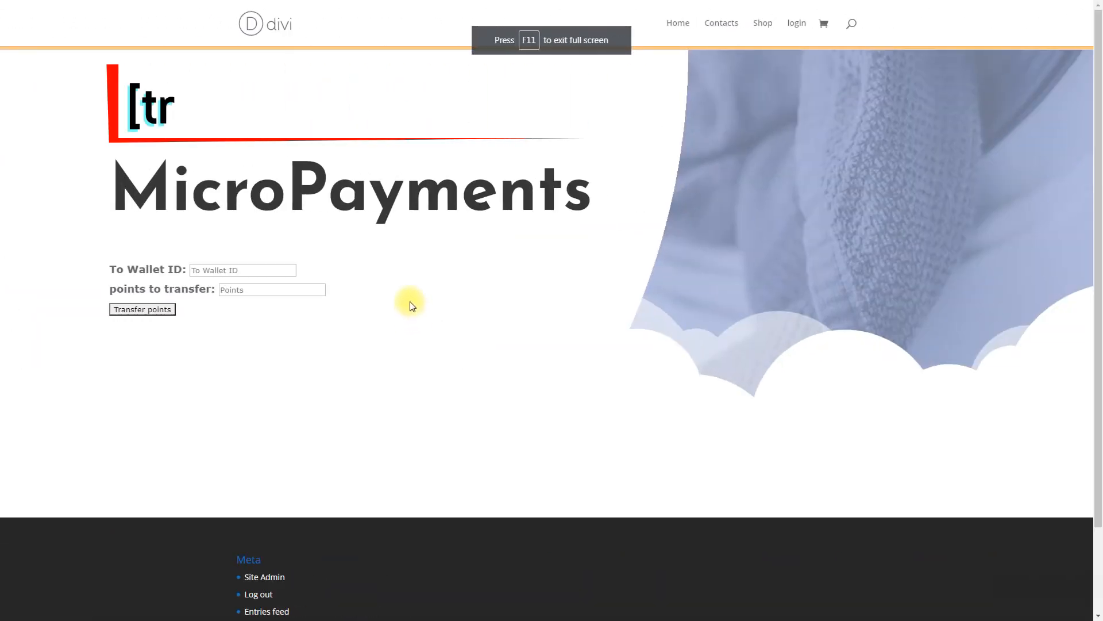
Transfer 133 points to another wallet by pasting its wallet ID into the transfer form
left_click(264, 268)
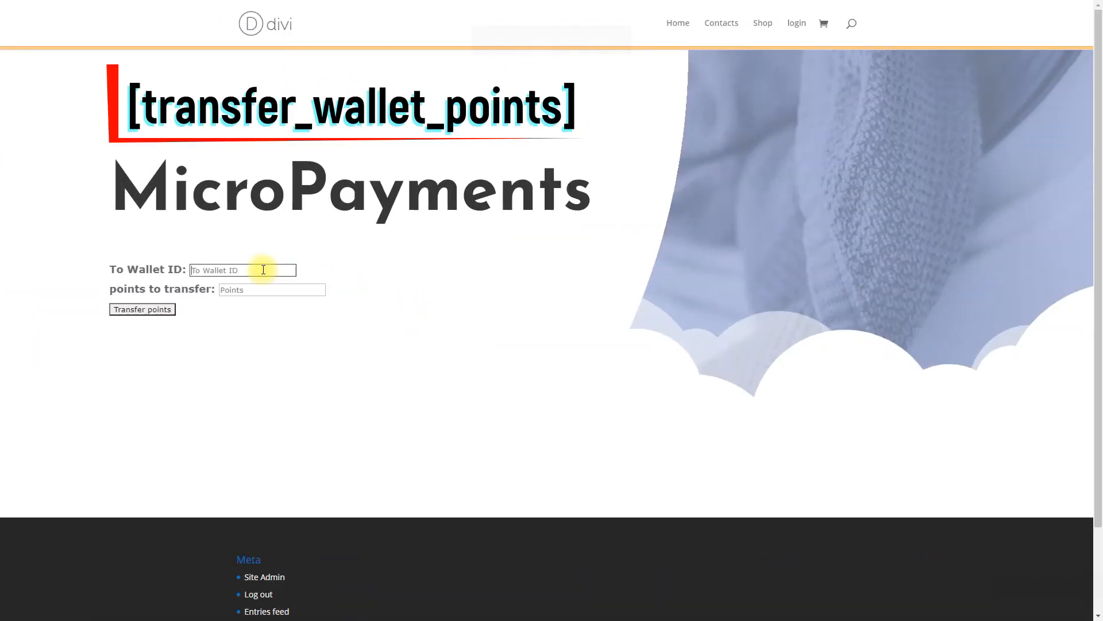
right_click(264, 269)
left_click(319, 339)
left_click(270, 289)
type("133")
left_click(156, 309)
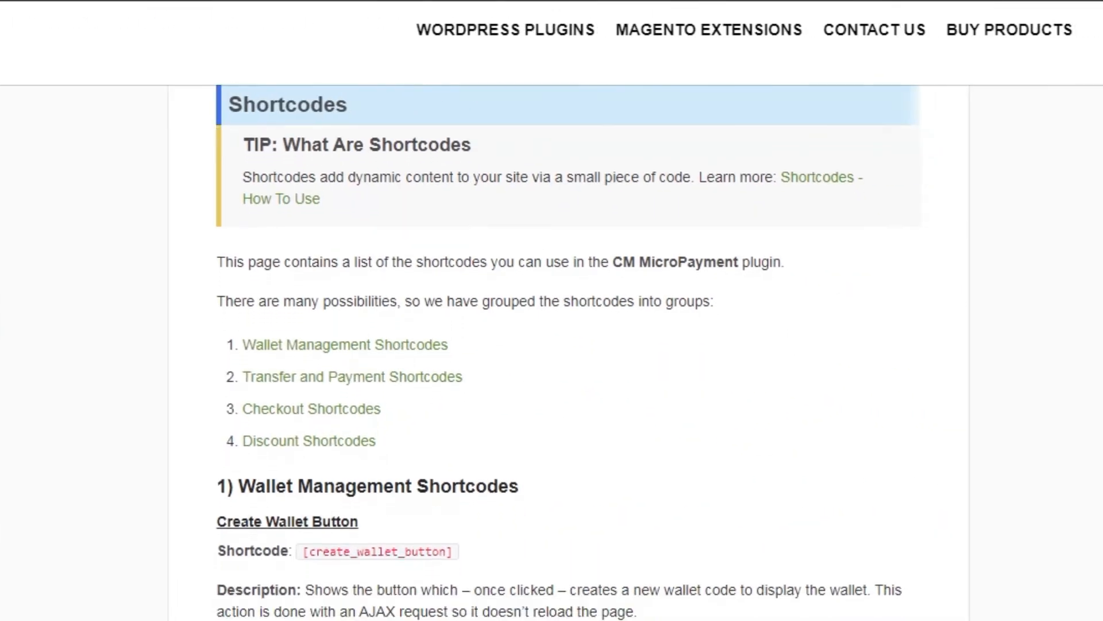
Read through the wallet management shortcodes in the CM MicroPayment documentation, from the wallet creation button to the user balance value
scroll(402, 402, "down", 6)
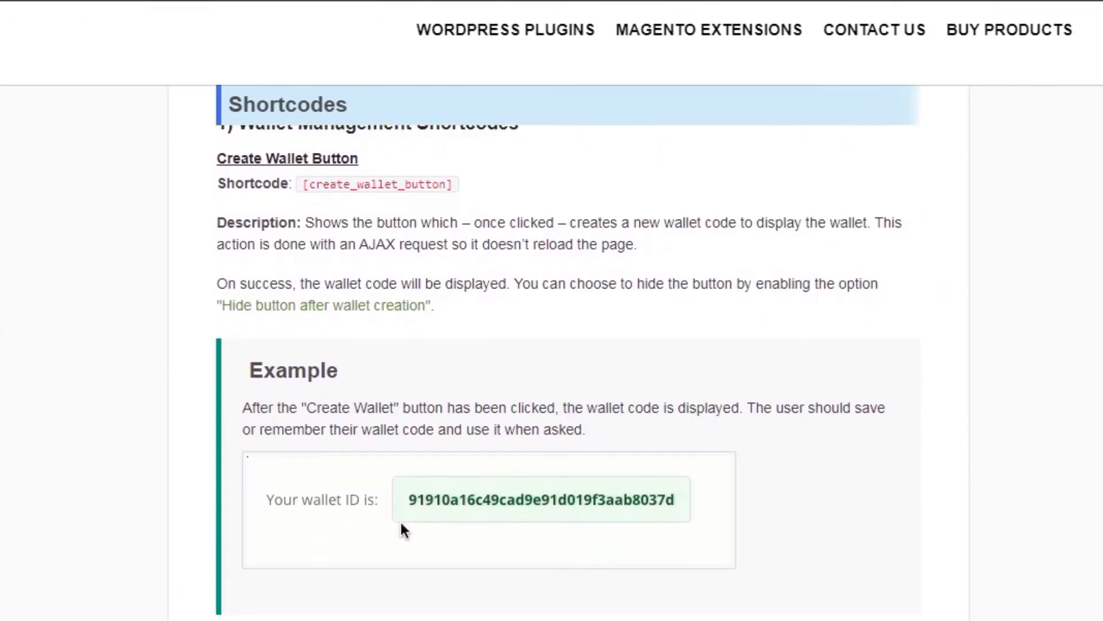
scroll(402, 345, "down", 6)
left_click(402, 333)
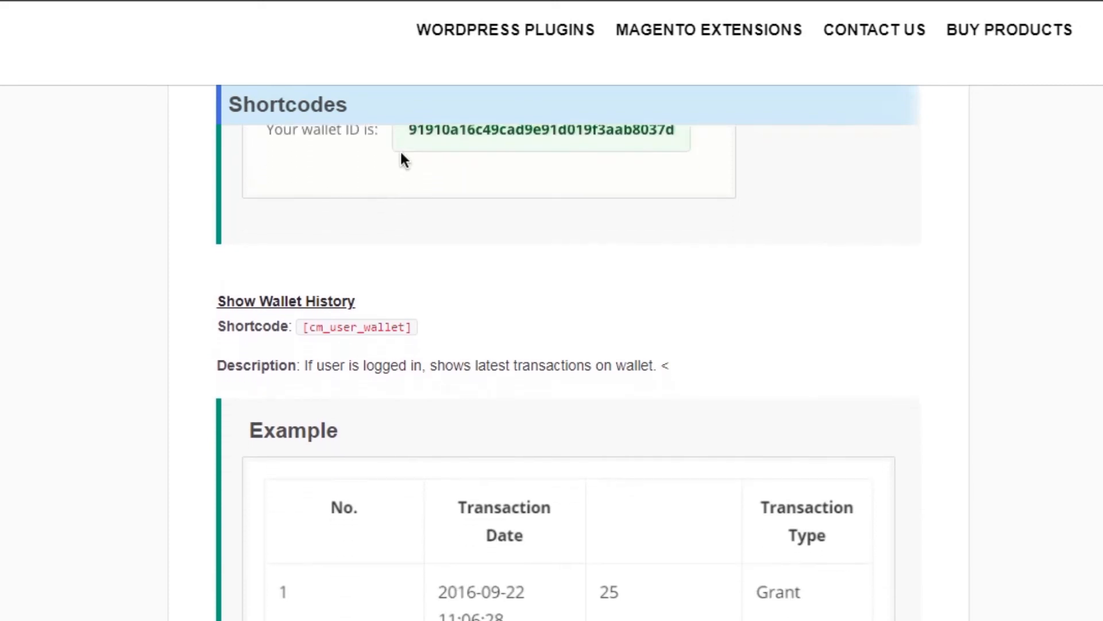
scroll(552, 345, "down", 6)
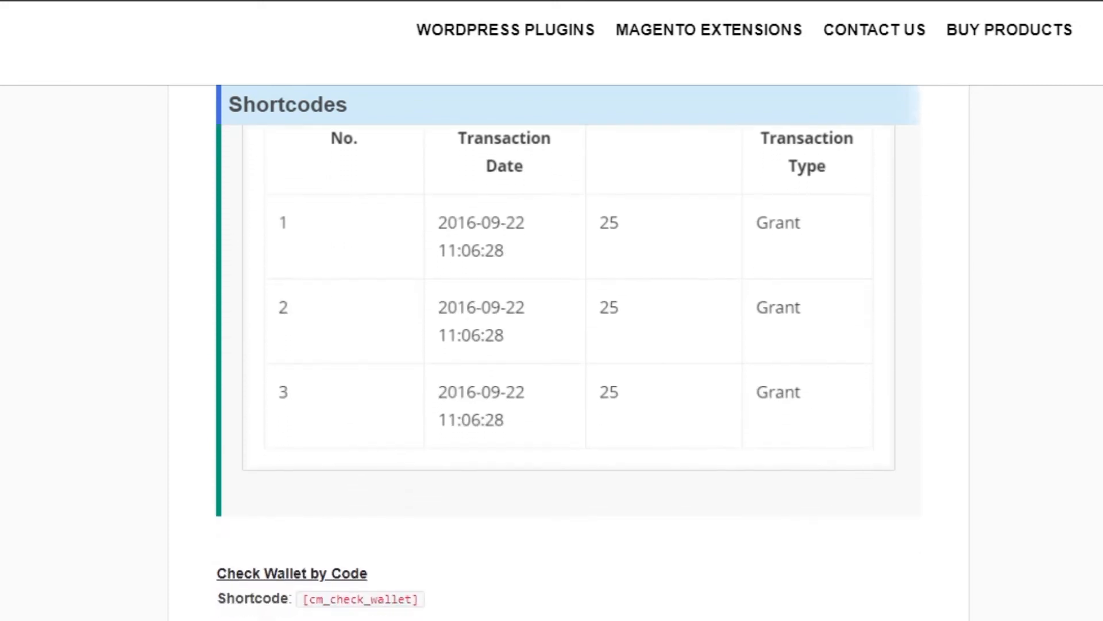
scroll(552, 344, "down", 6)
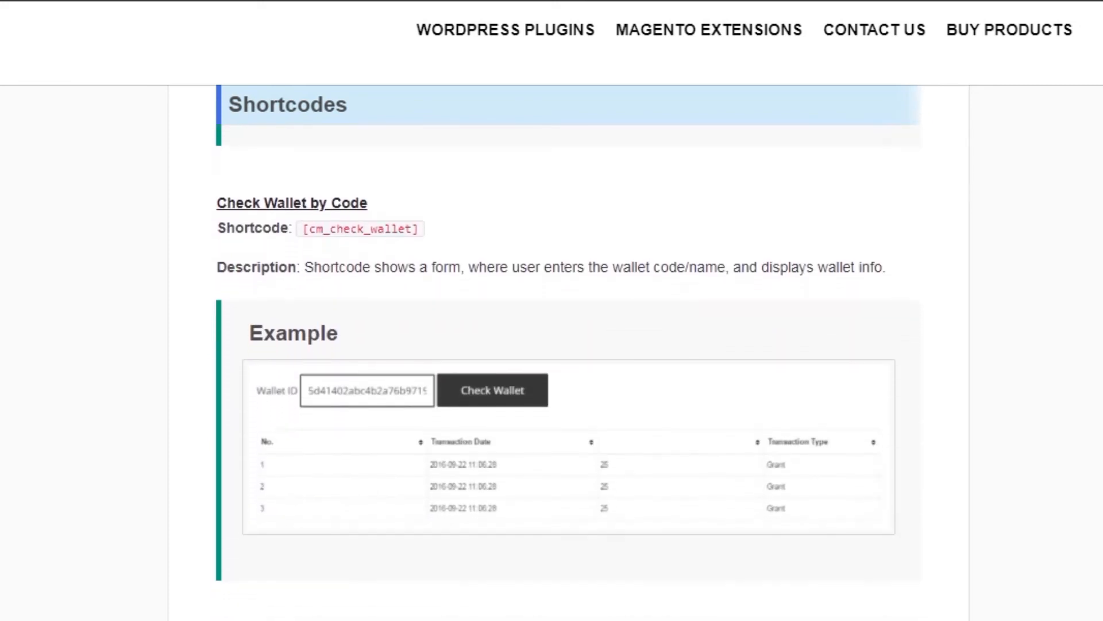
scroll(551, 344, "down", 6)
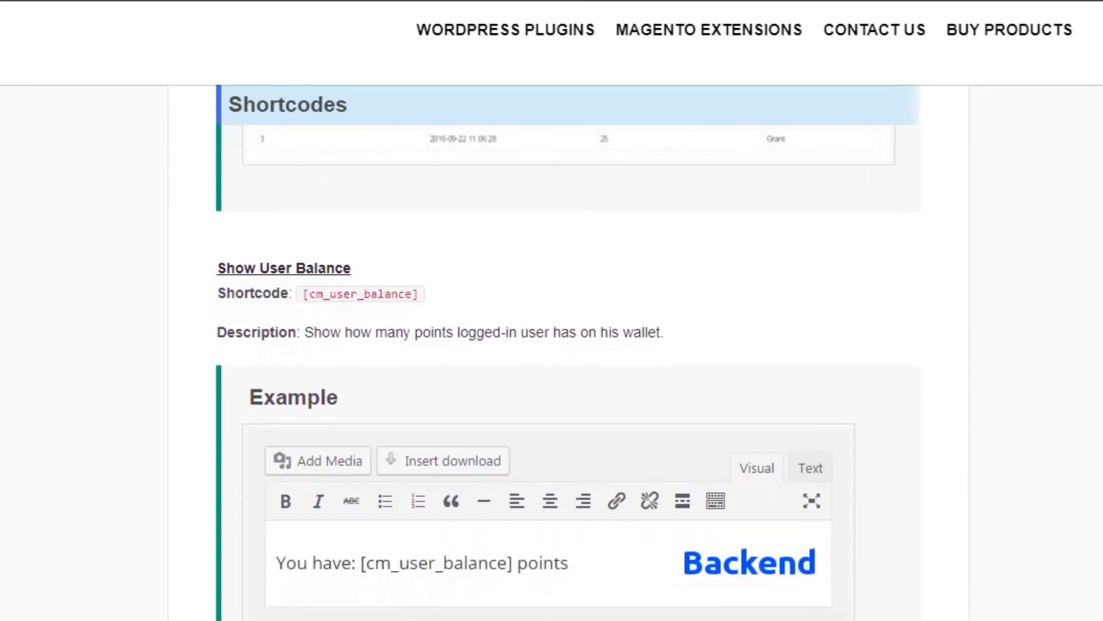
scroll(552, 345, "down", 6)
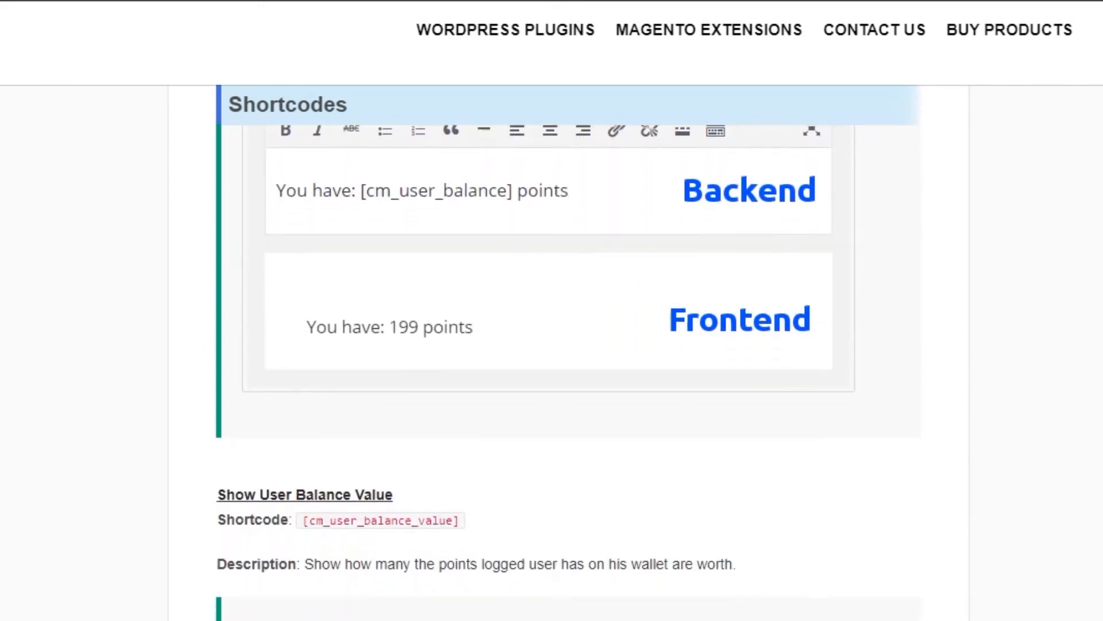